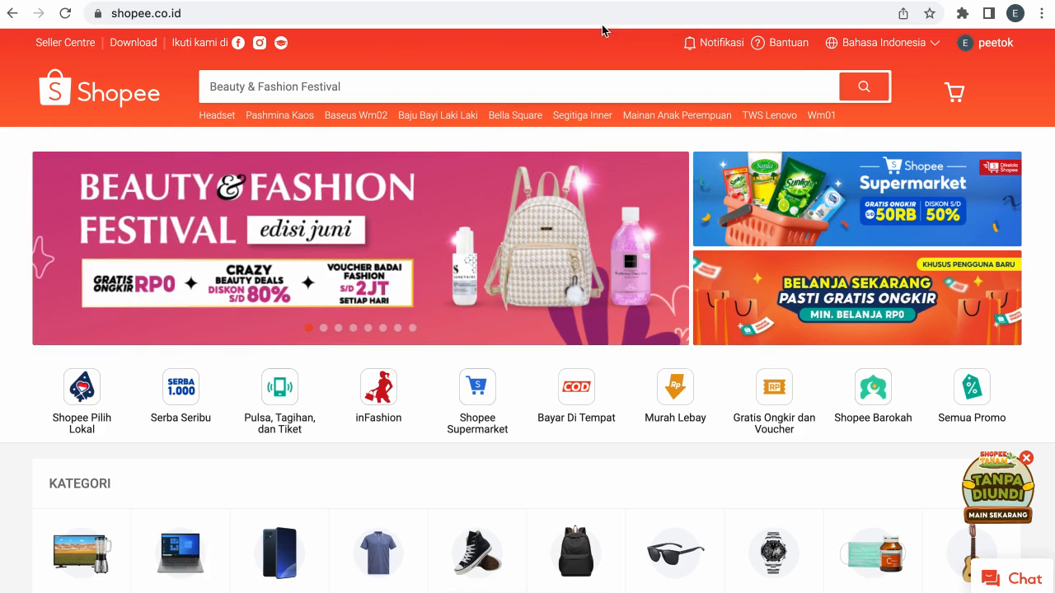
pyautogui.click(169, 13)
pyautogui.click(188, 14)
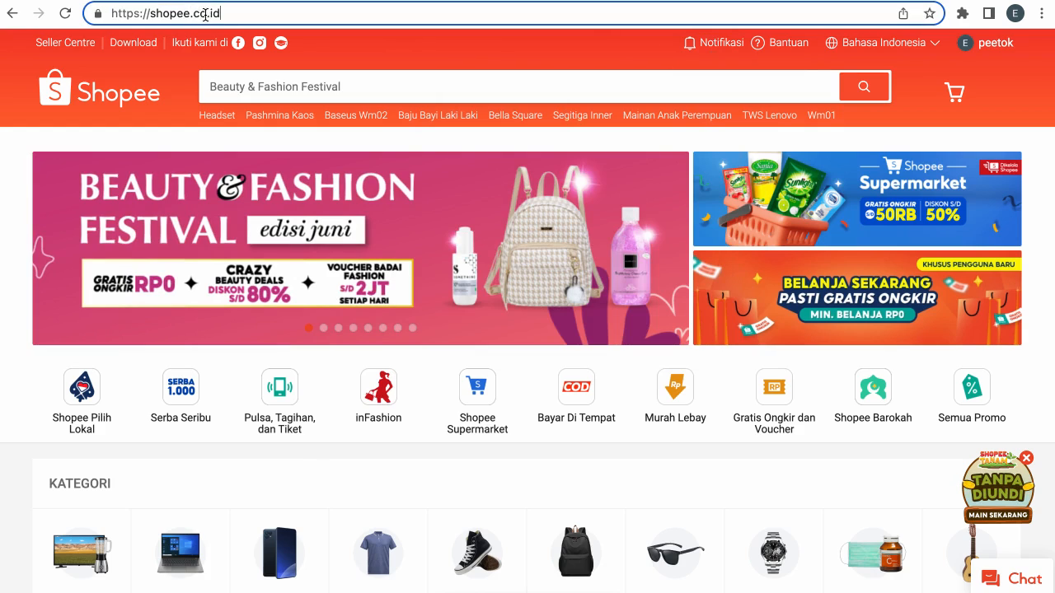
pyautogui.moveTo(152, 15); pyautogui.dragTo(226, 13)
pyautogui.click(228, 13)
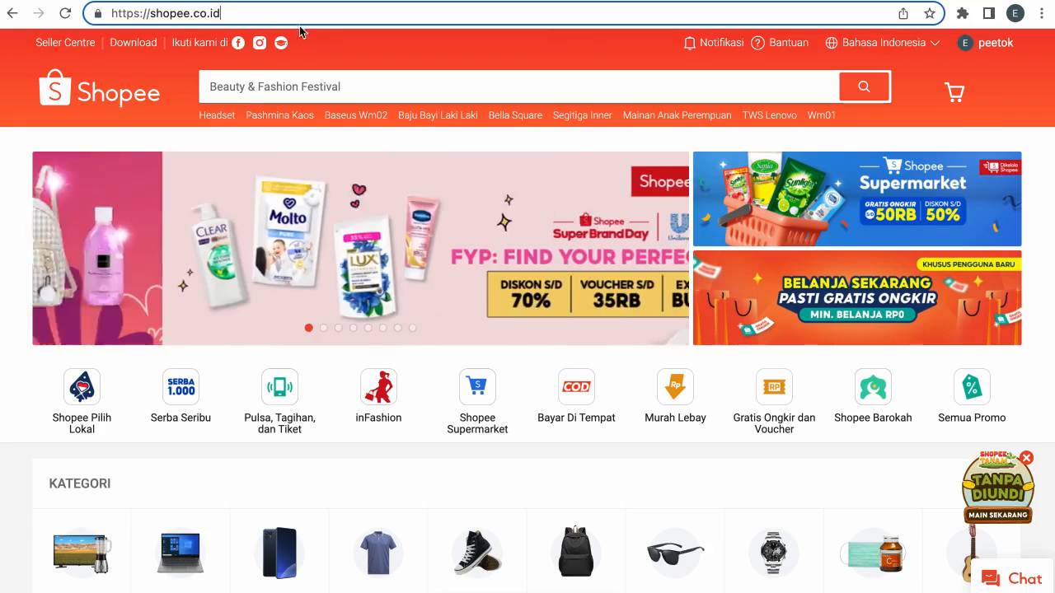
pyautogui.click(448, 51)
# - Open the Ibu & Bayi category page from the category list at the end of the Shopee homepage
pyautogui.scroll(-15, 449, 51)
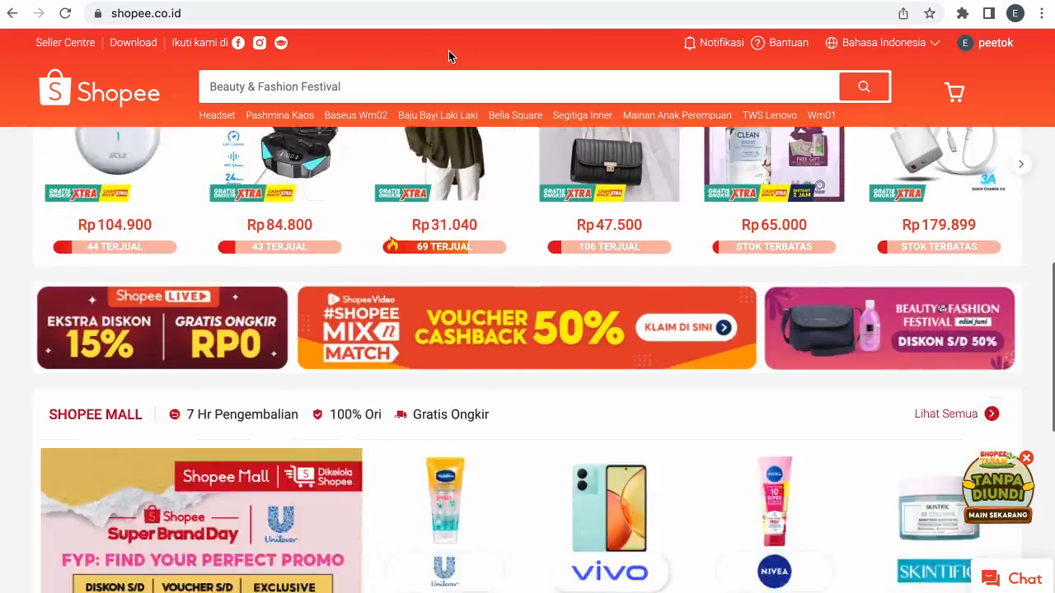
pyautogui.scroll(-15, 448, 50)
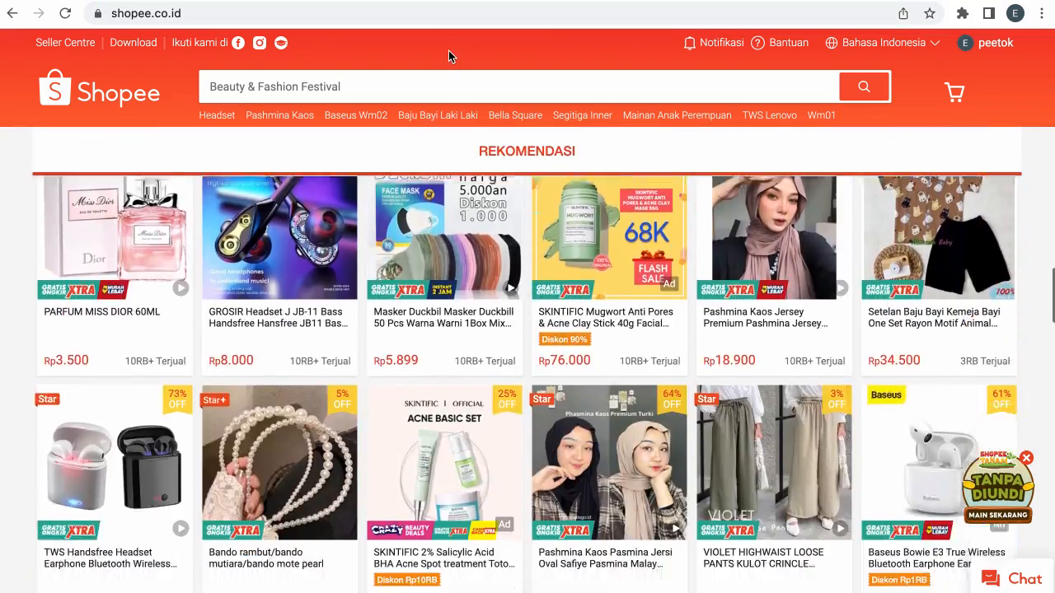
pyautogui.scroll(-15, 449, 56)
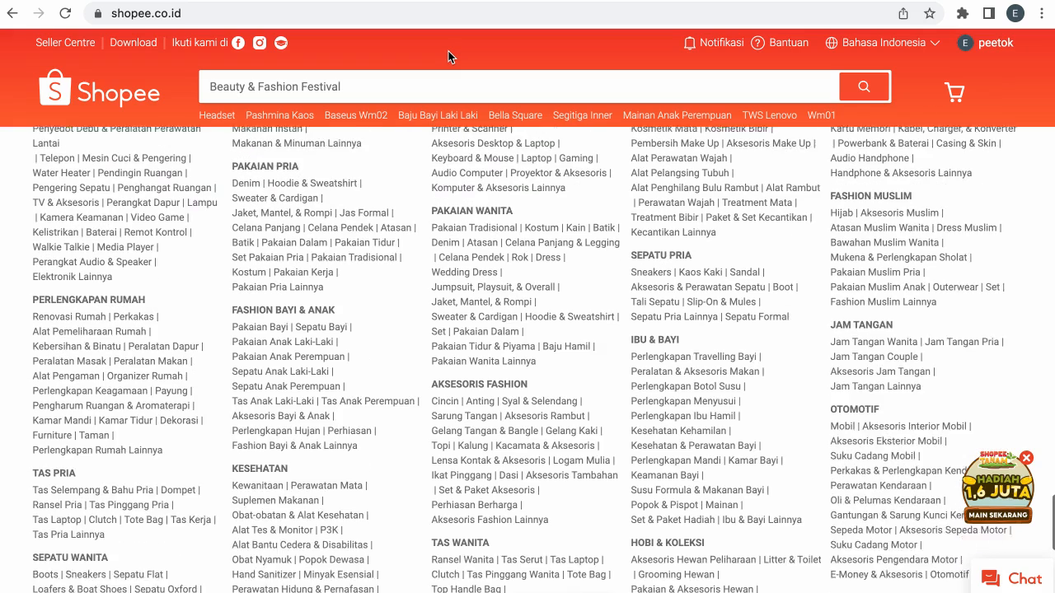
pyautogui.scroll(1, 449, 56)
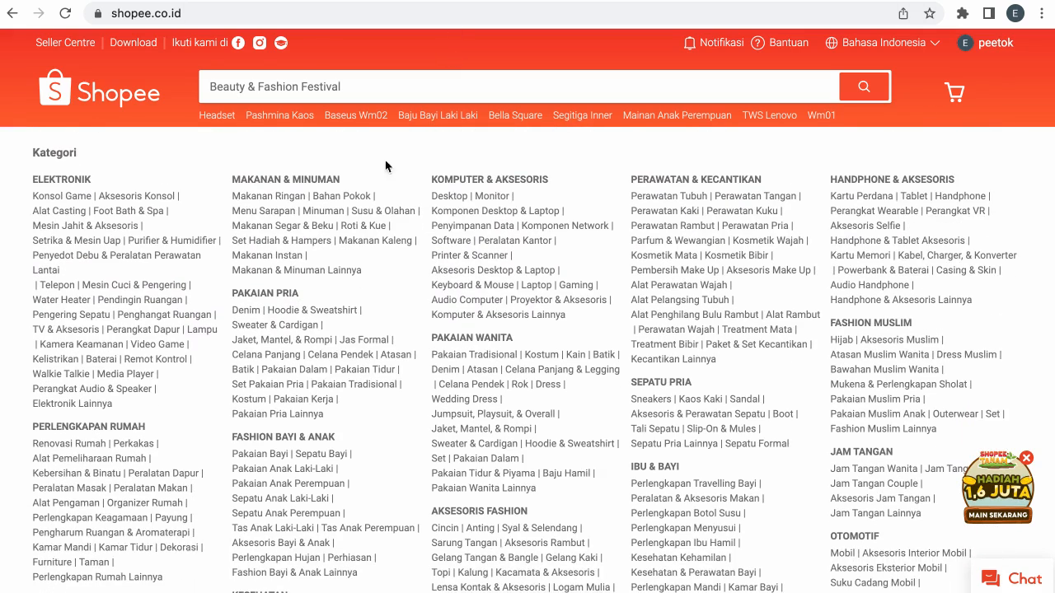
pyautogui.scroll(-2, 496, 156)
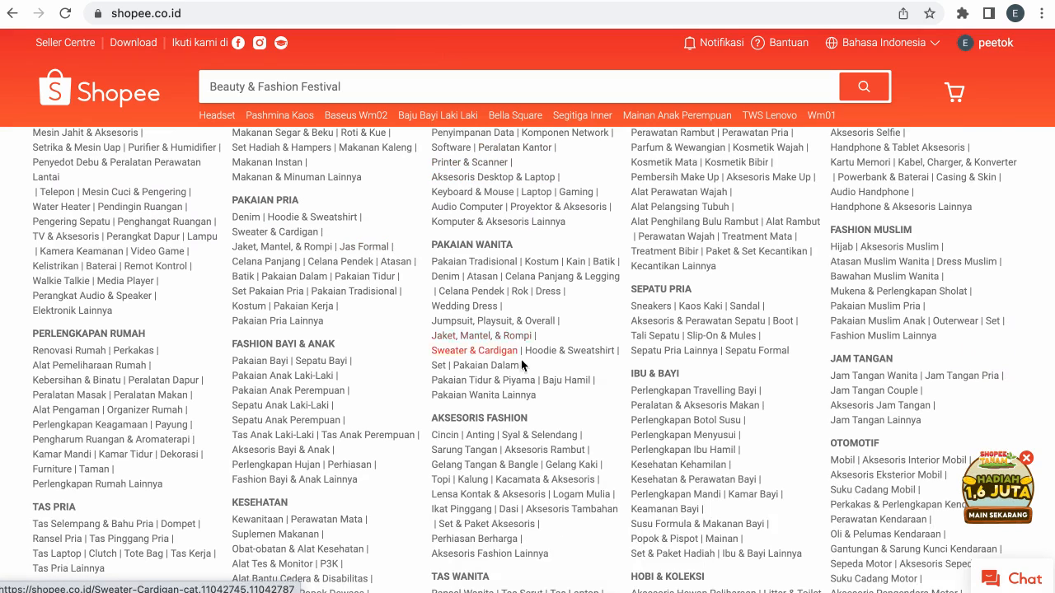
pyautogui.click(674, 378)
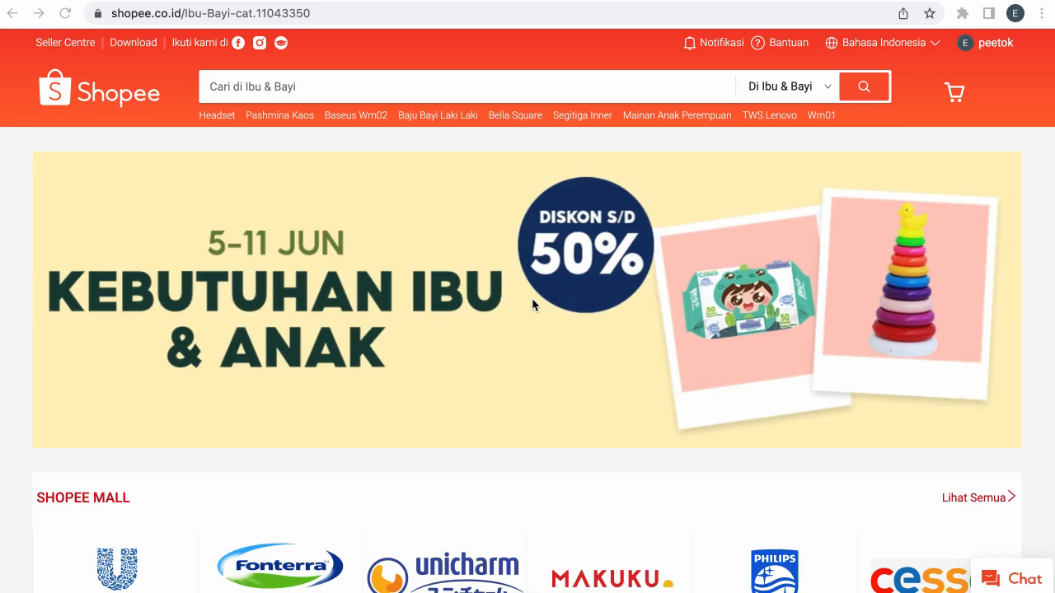
# - Examine the Tokpee data summary for the Ibu & Bayi category: product basis, price range, total sold and total revenue
pyautogui.scroll(-6, 532, 305)
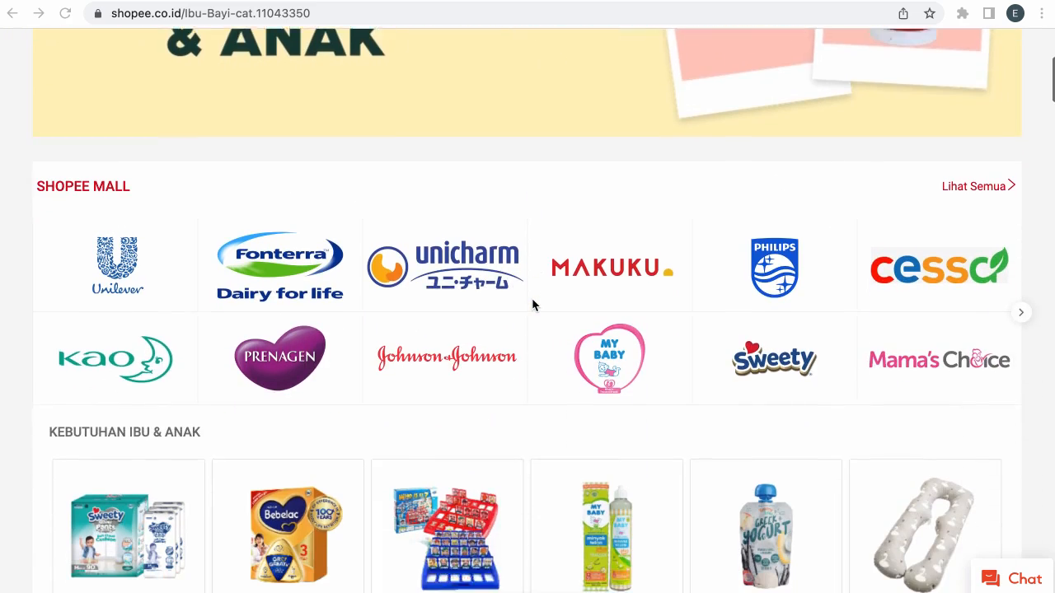
pyautogui.scroll(-2, 532, 304)
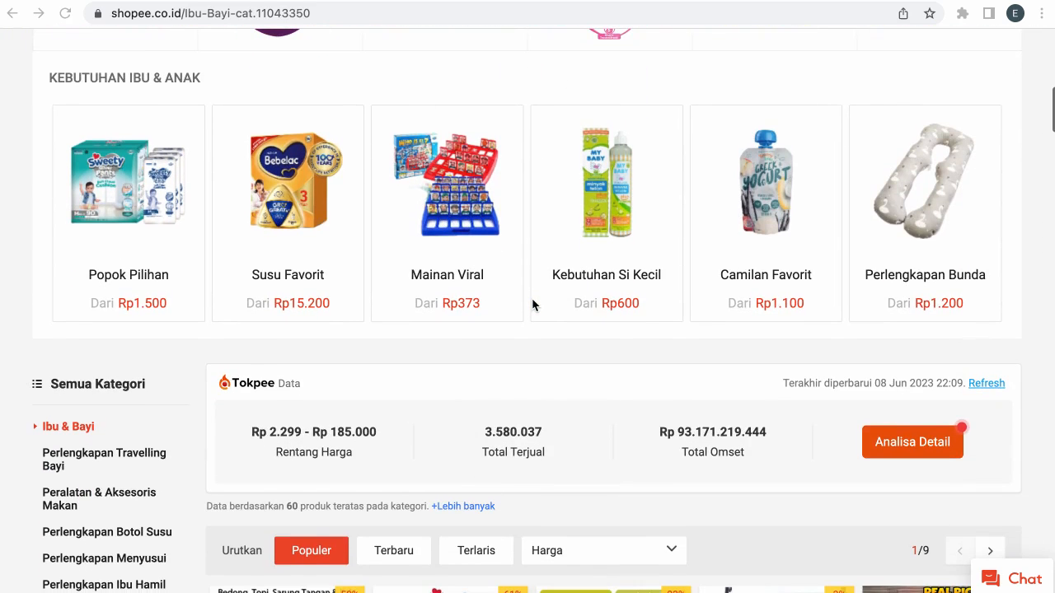
pyautogui.scroll(-1, 532, 304)
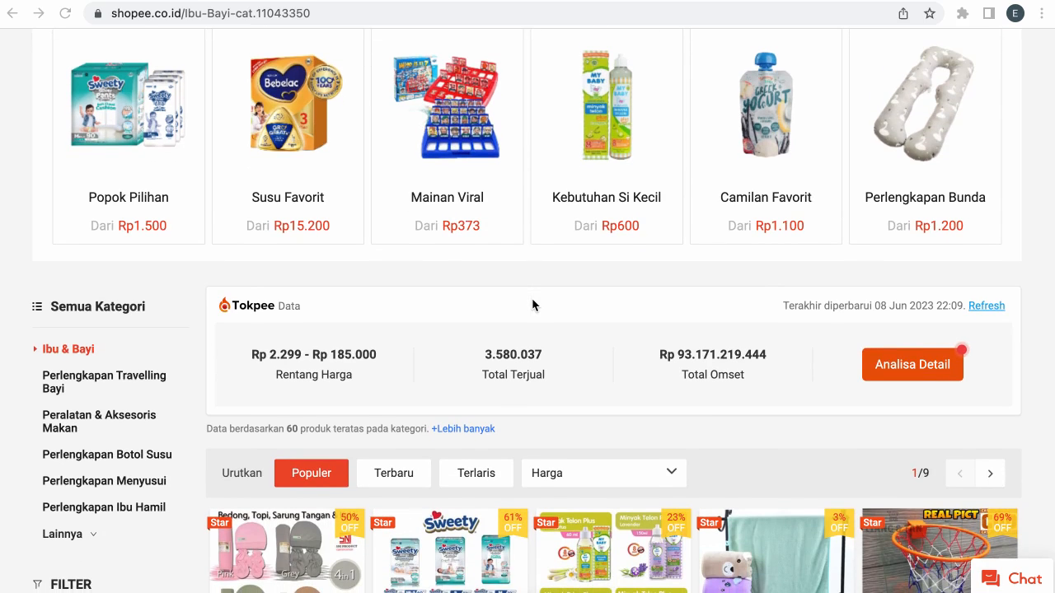
pyautogui.scroll(-1, 532, 304)
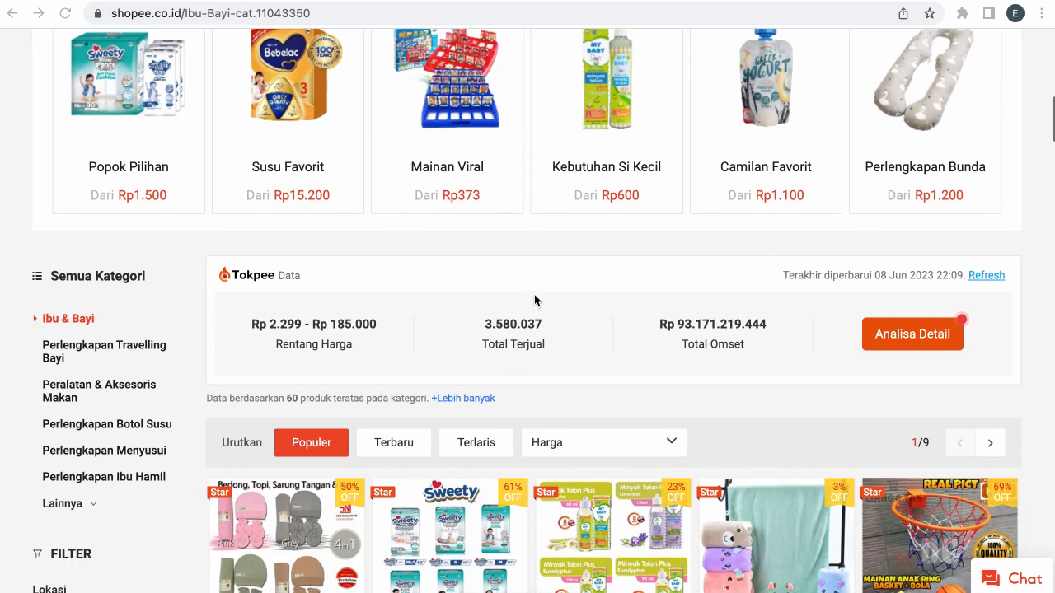
pyautogui.click(280, 403)
pyautogui.moveTo(280, 404); pyautogui.dragTo(424, 401)
pyautogui.click(424, 401)
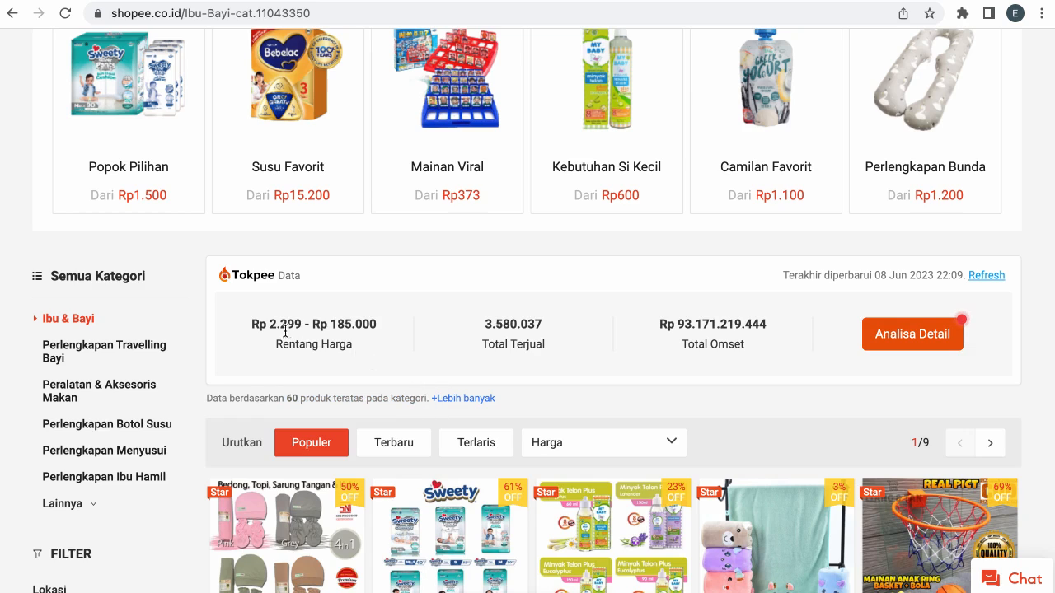
pyautogui.moveTo(259, 326); pyautogui.dragTo(382, 330)
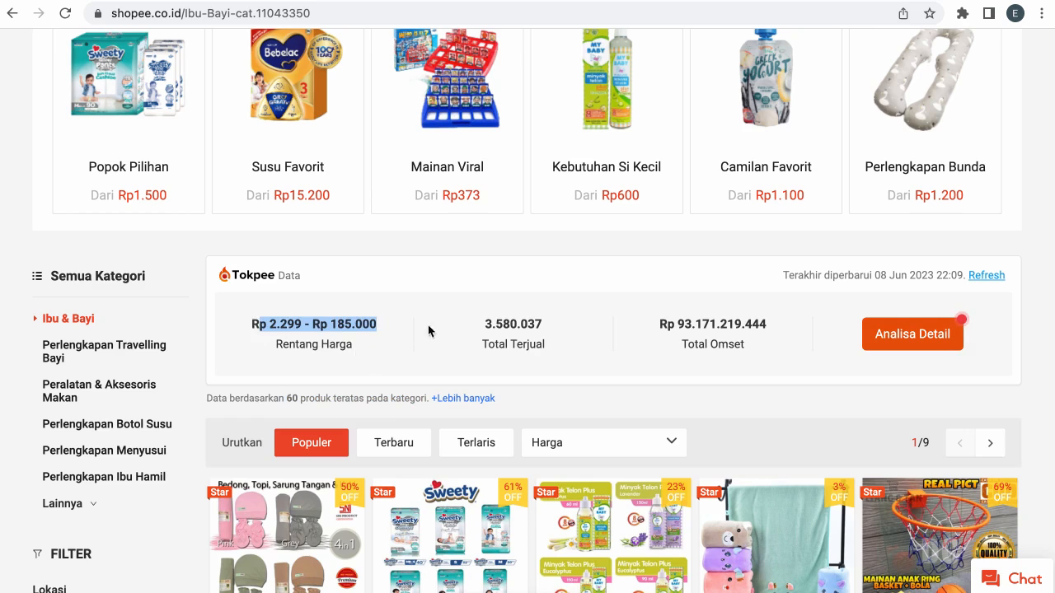
pyautogui.moveTo(484, 326); pyautogui.dragTo(546, 323)
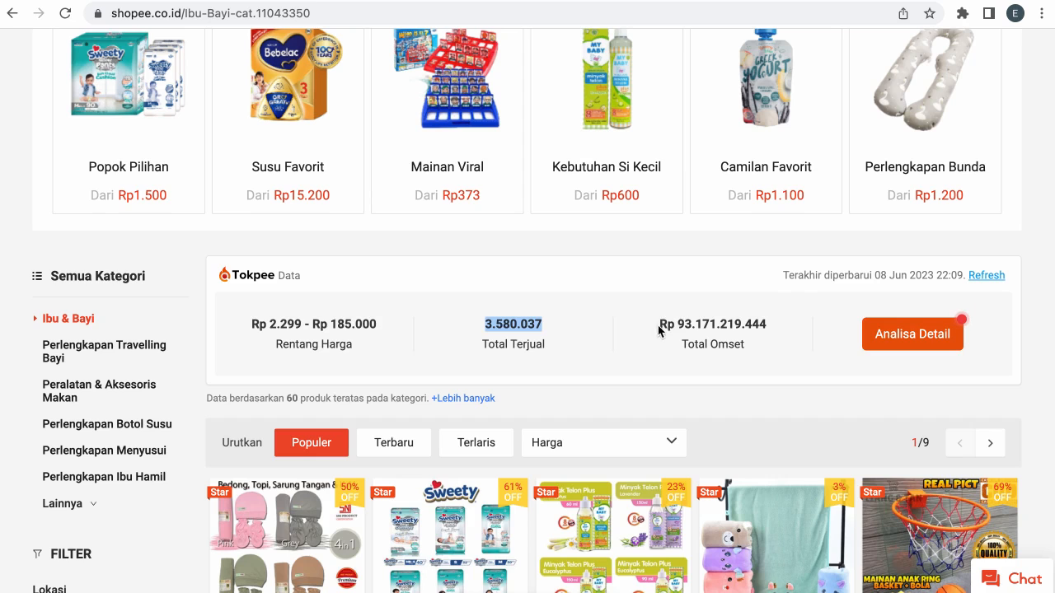
pyautogui.moveTo(659, 326); pyautogui.dragTo(766, 329)
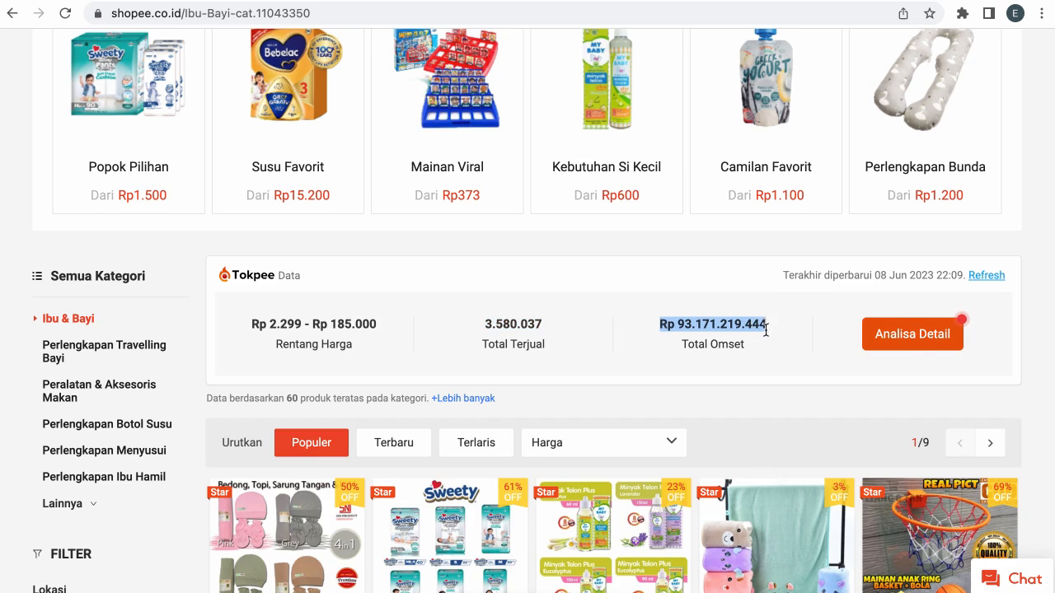
# - Look through the Ibu & Bayi product listings and review the Tokpee category summary above them
pyautogui.scroll(-6, 434, 272)
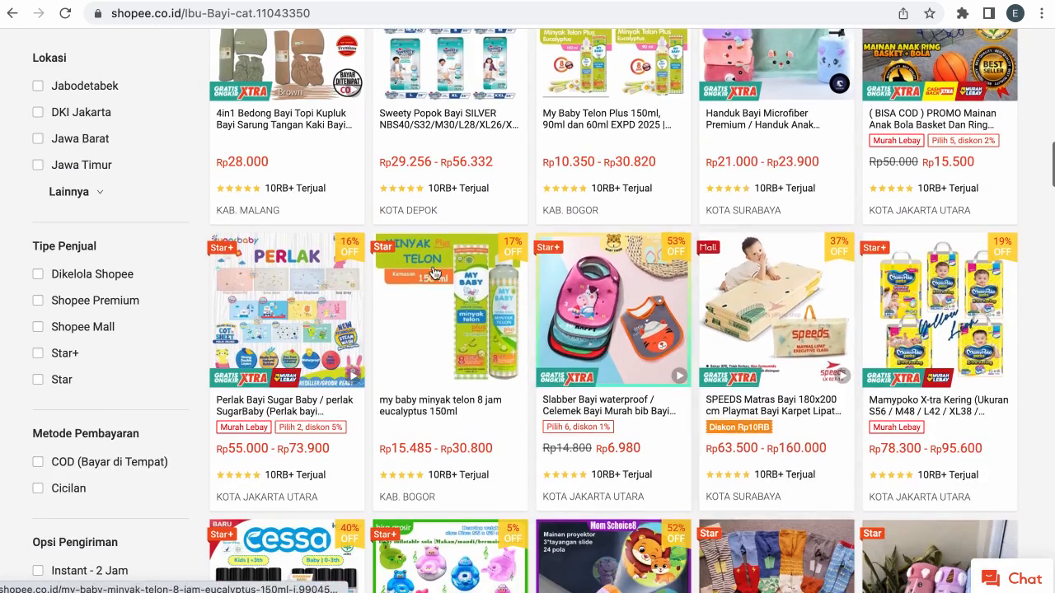
pyautogui.scroll(-10, 434, 273)
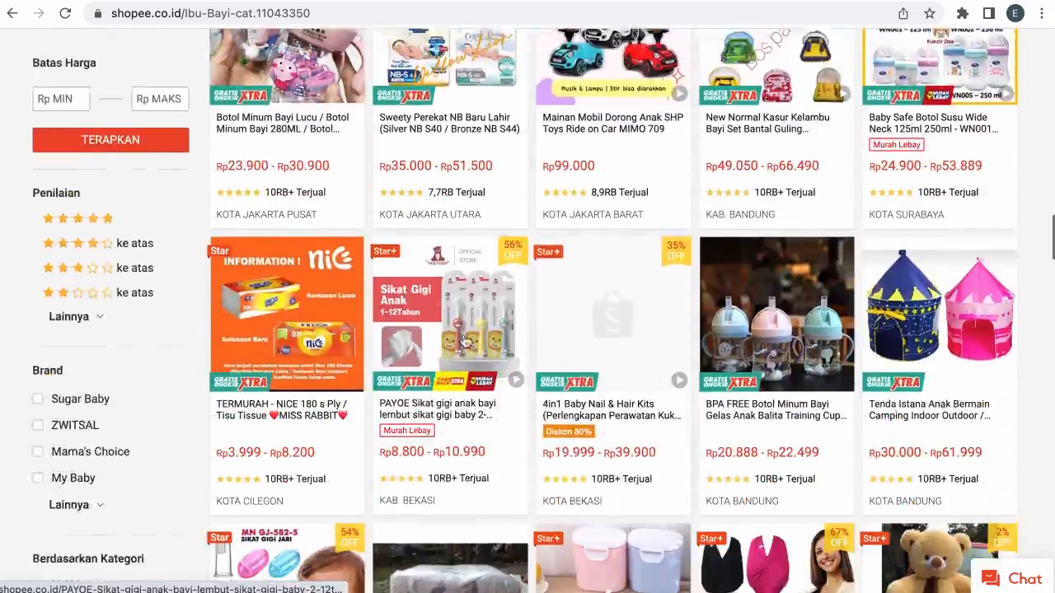
pyautogui.scroll(-10, 464, 342)
pyautogui.scroll(14, 568, 306)
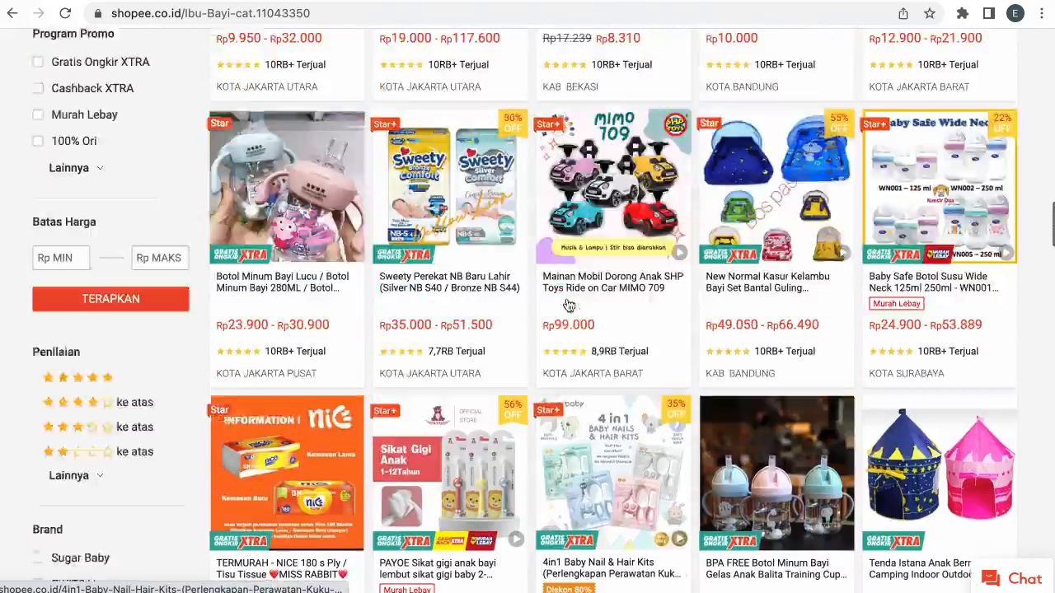
pyautogui.scroll(15, 568, 306)
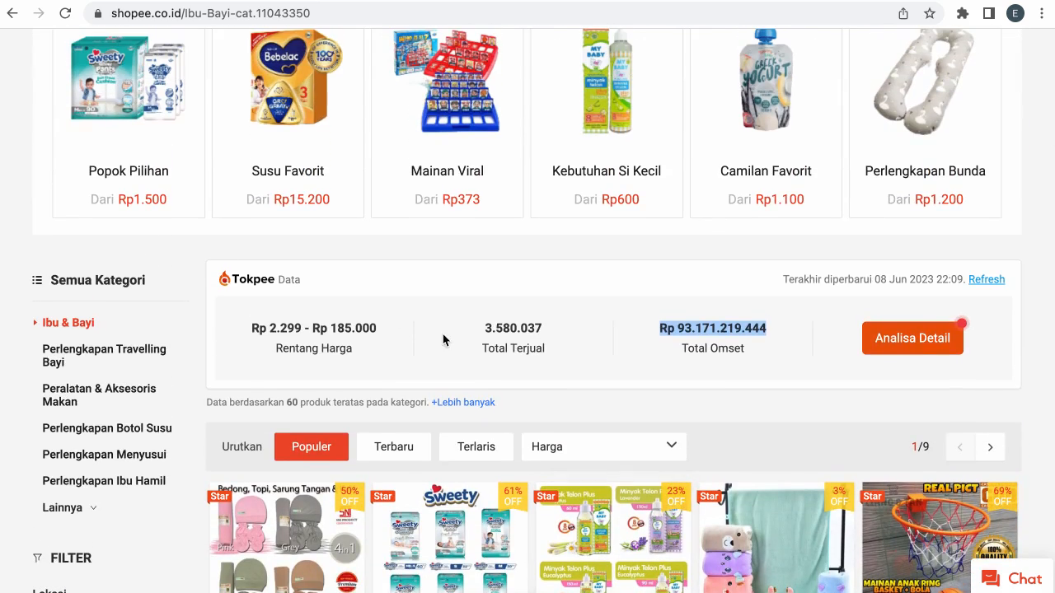
pyautogui.click(486, 332)
pyautogui.scroll(1, 486, 332)
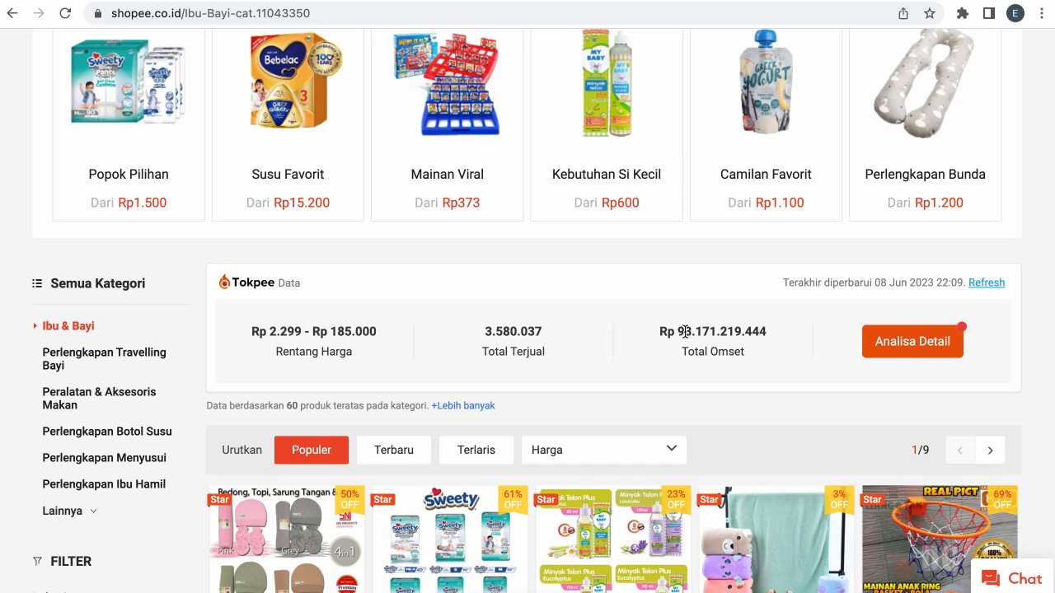
pyautogui.scroll(-5, 684, 331)
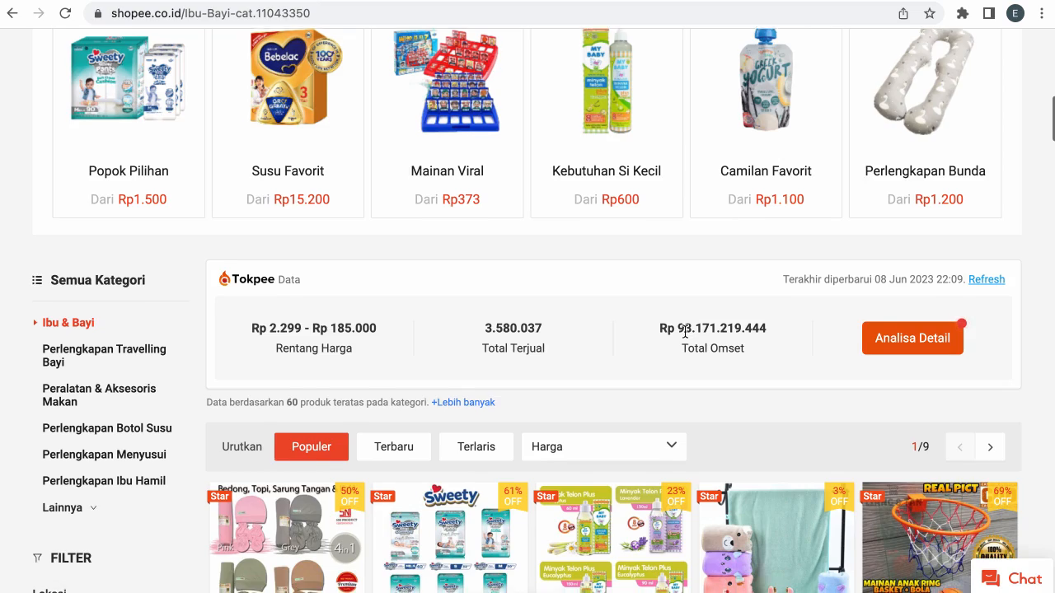
pyautogui.scroll(-5, 540, 349)
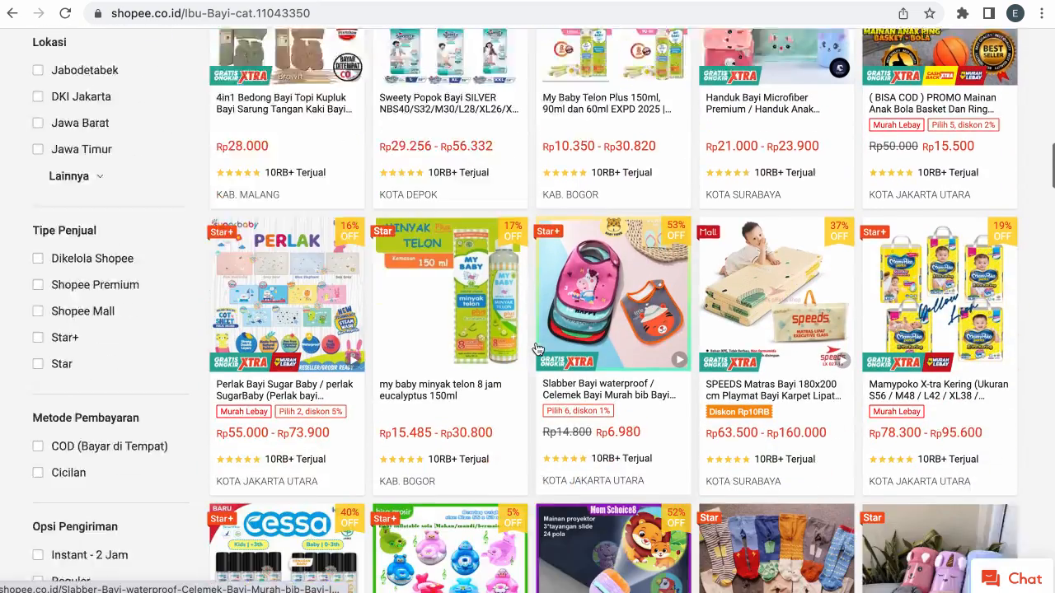
# - Open the detailed Tokpee analysis of the category and sort its products by Omset 30 hari
pyautogui.scroll(7, 541, 351)
pyautogui.scroll(4, 542, 352)
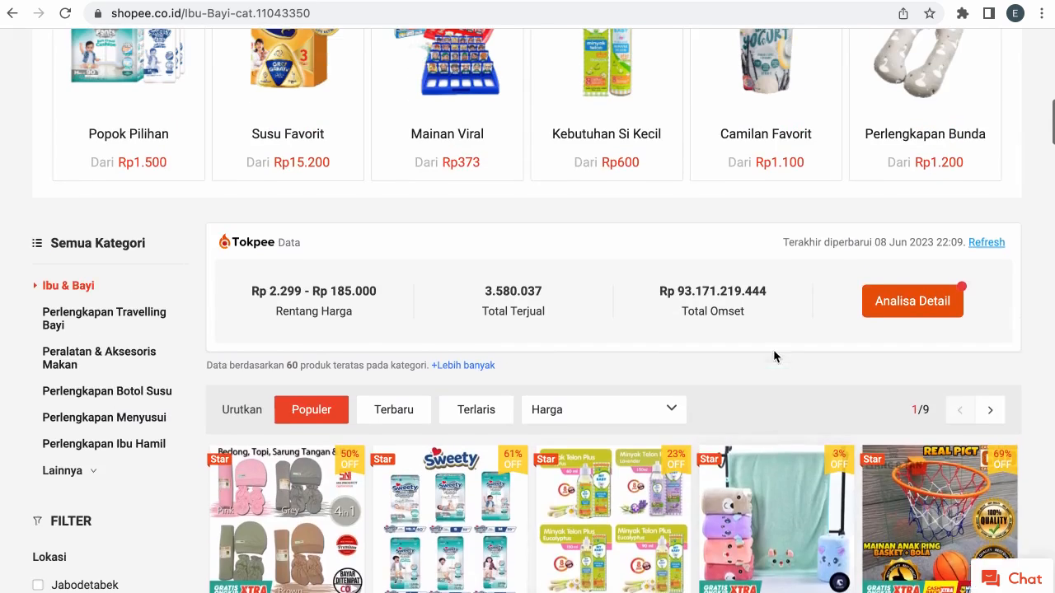
pyautogui.click(920, 506)
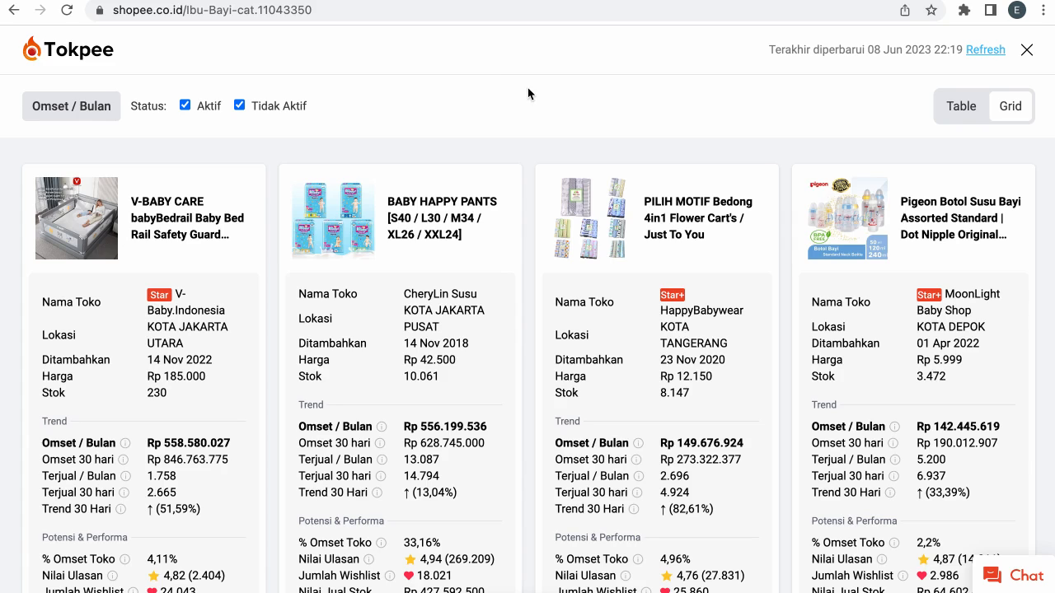
pyautogui.click(104, 109)
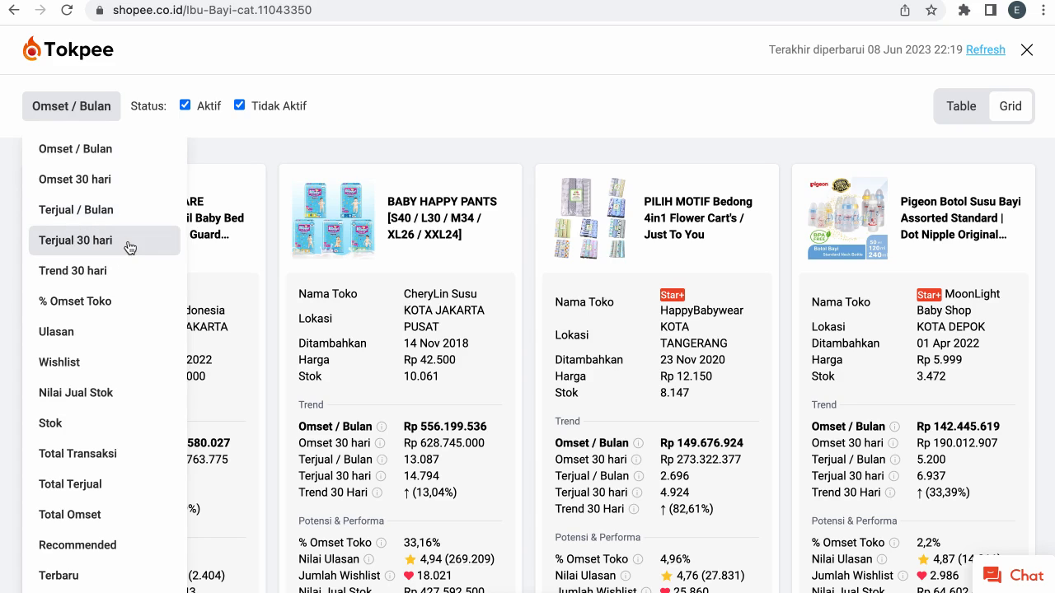
pyautogui.click(105, 184)
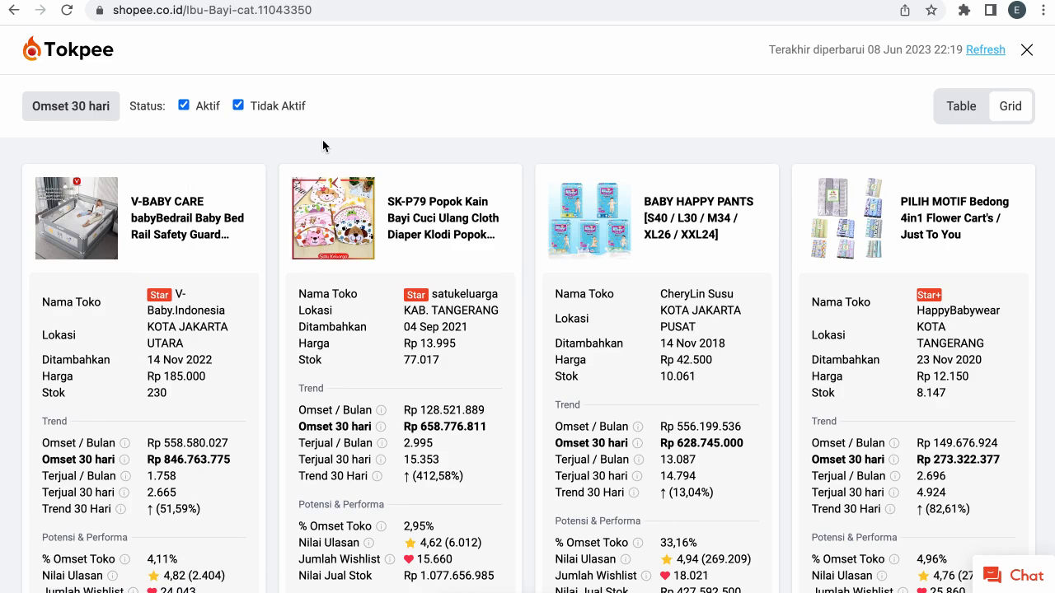
# - Examine the analysed product cards, checking the V-BABY CARE bed rail's 30-day revenue, total revenue and date added
pyautogui.scroll(-1, 323, 146)
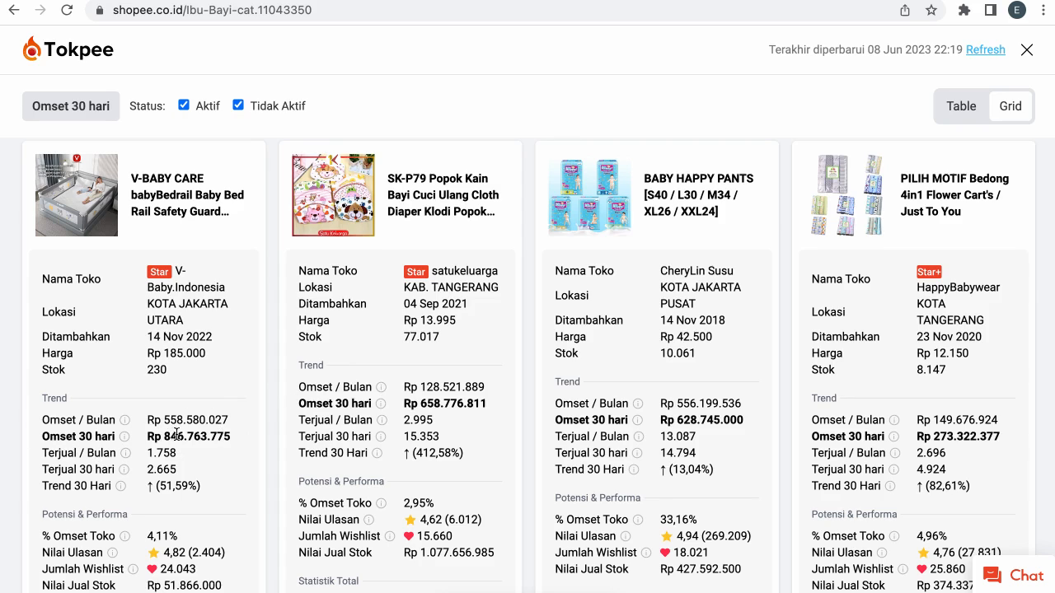
pyautogui.scroll(1, 179, 432)
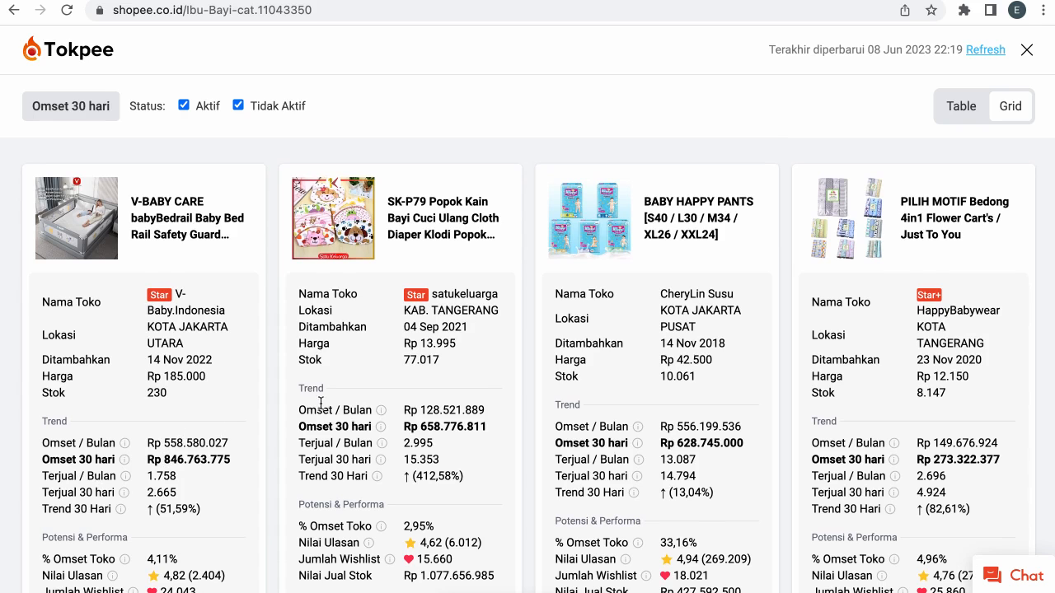
pyautogui.scroll(-9, 544, 386)
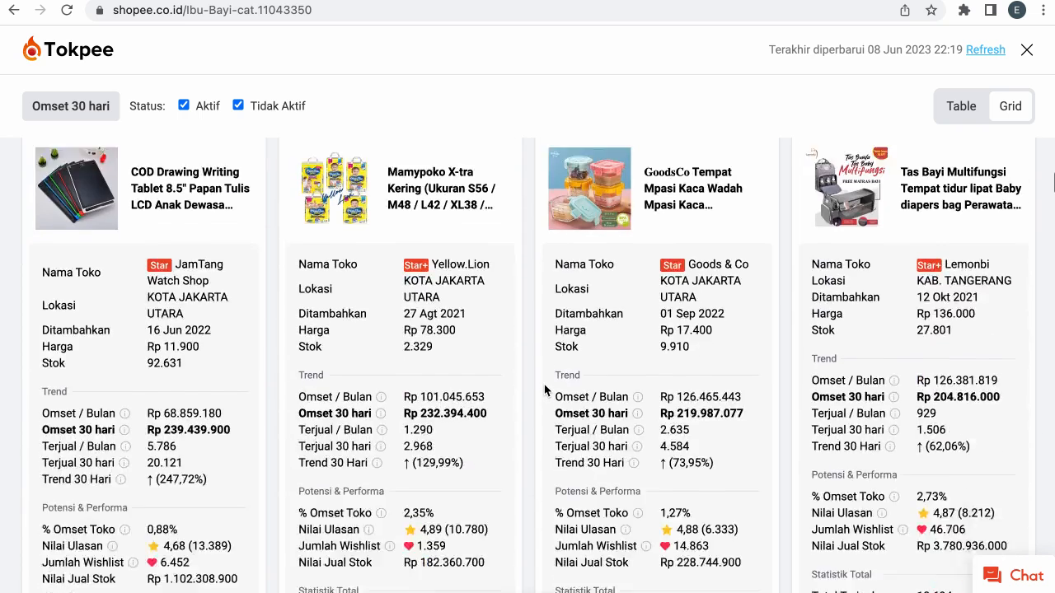
pyautogui.scroll(9, 545, 389)
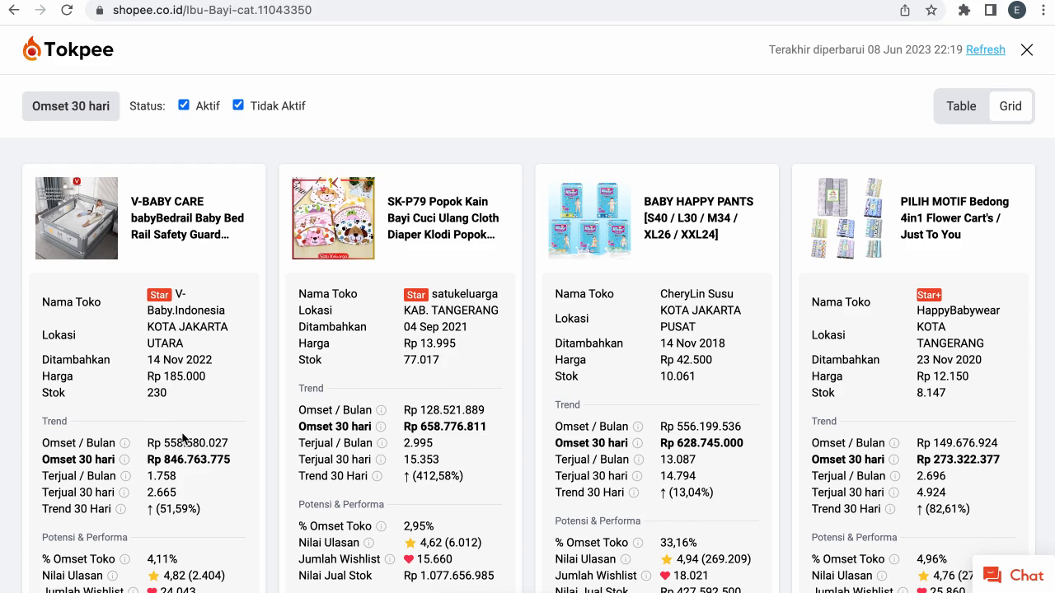
pyautogui.scroll(-3, 183, 438)
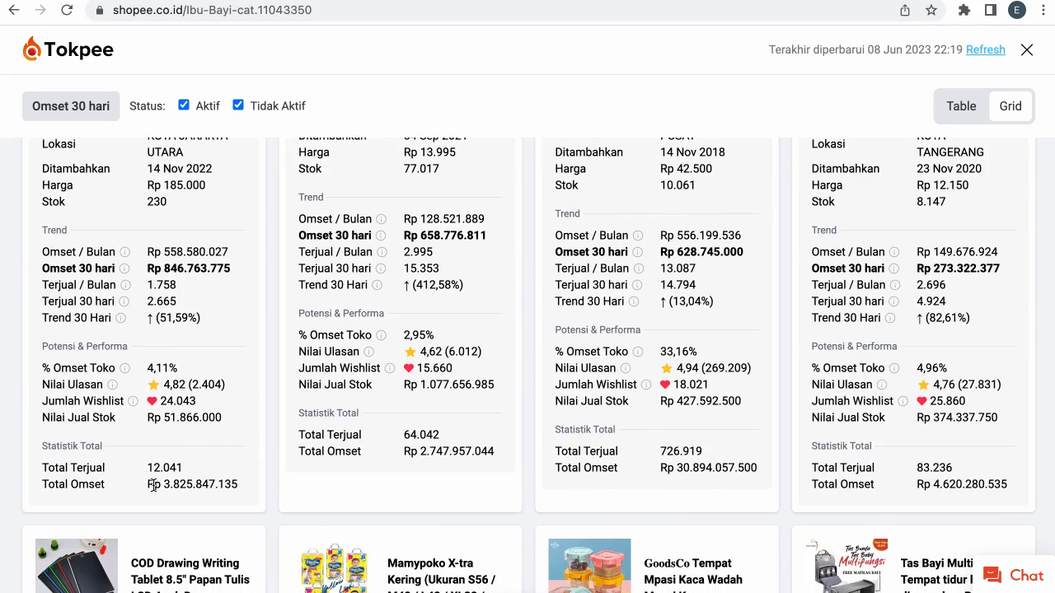
pyautogui.moveTo(162, 485); pyautogui.dragTo(241, 489)
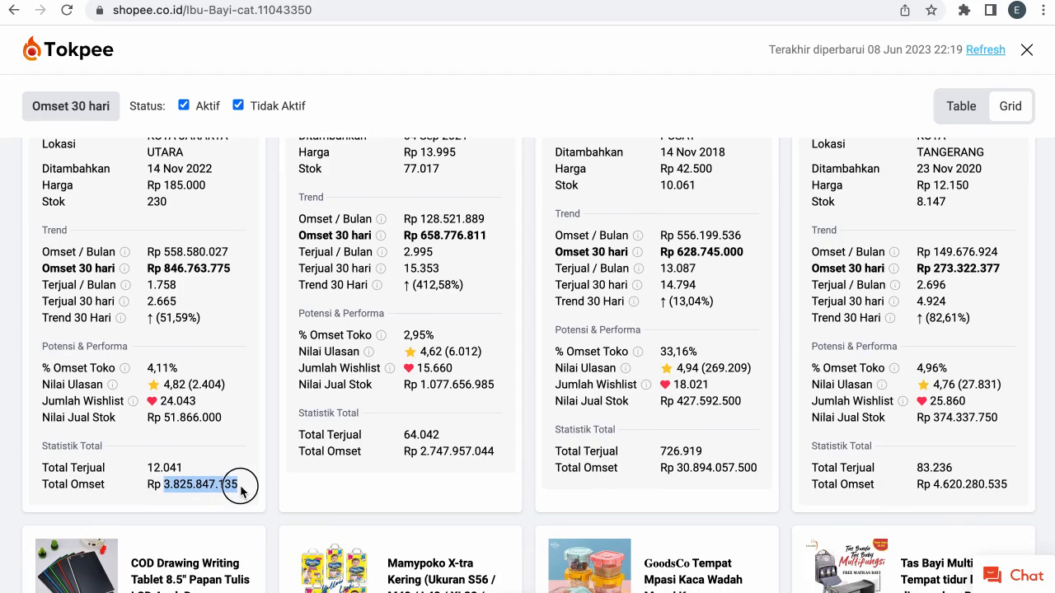
pyautogui.scroll(3, 242, 486)
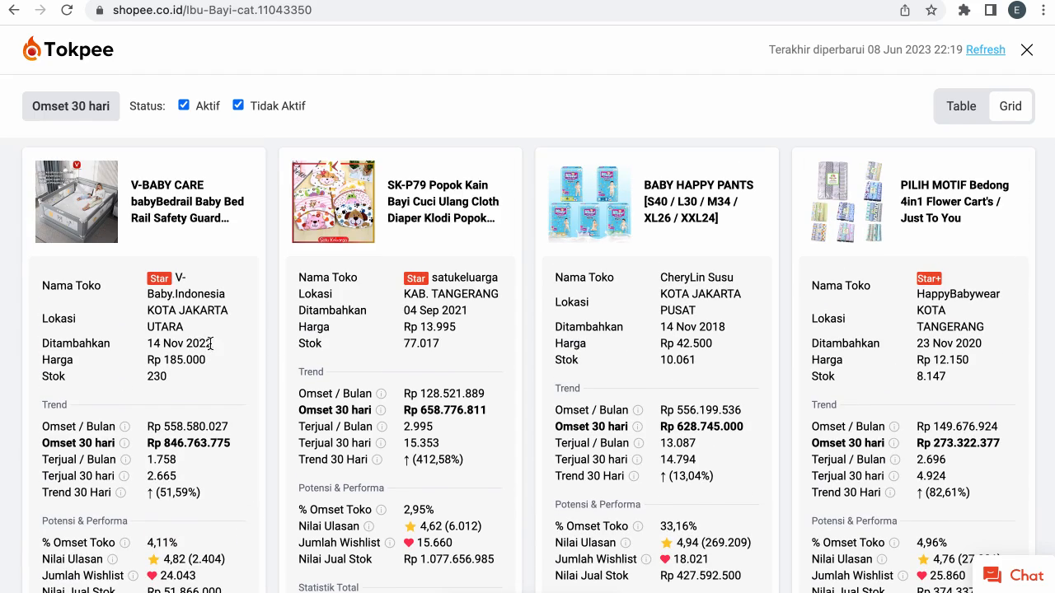
pyautogui.moveTo(218, 350); pyautogui.dragTo(152, 343)
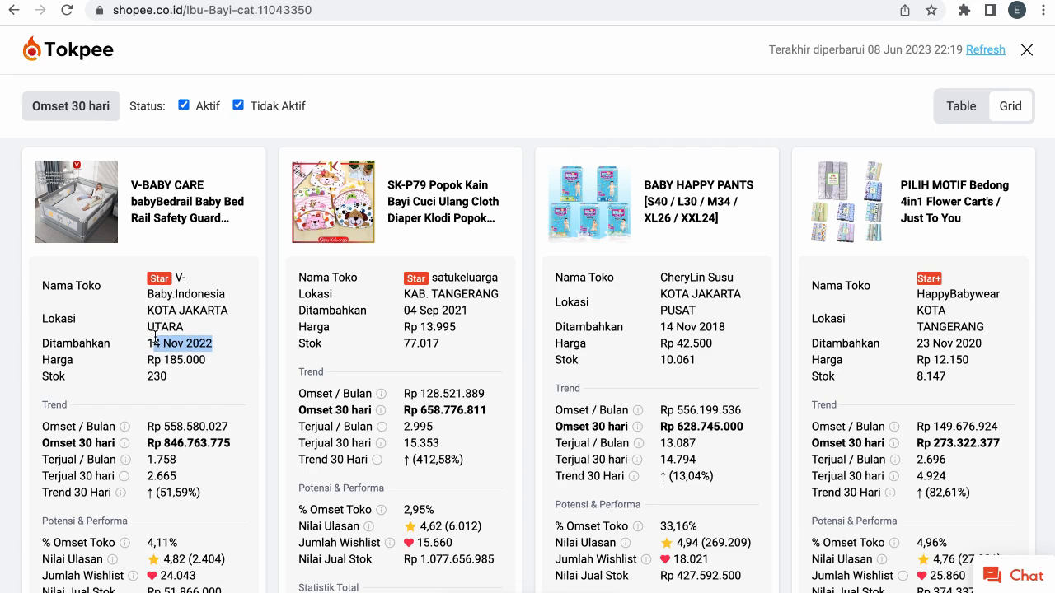
# - Examine the V-BABY CARE bed rail's average monthly revenue, 30-day revenue and 30-day trend
pyautogui.scroll(-2, 154, 338)
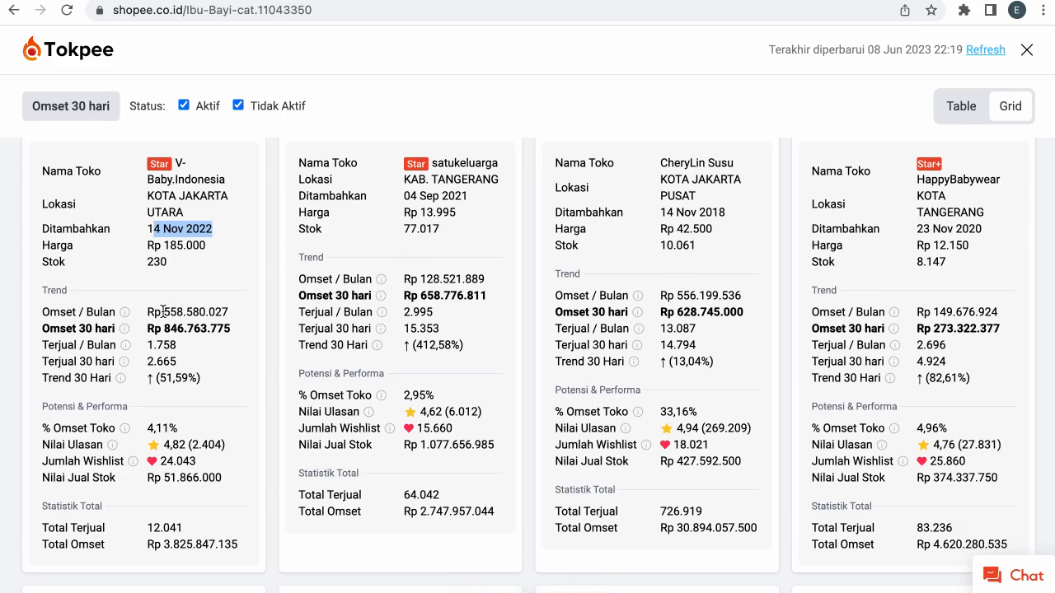
pyautogui.moveTo(163, 312); pyautogui.dragTo(235, 311)
pyautogui.scroll(1, 235, 316)
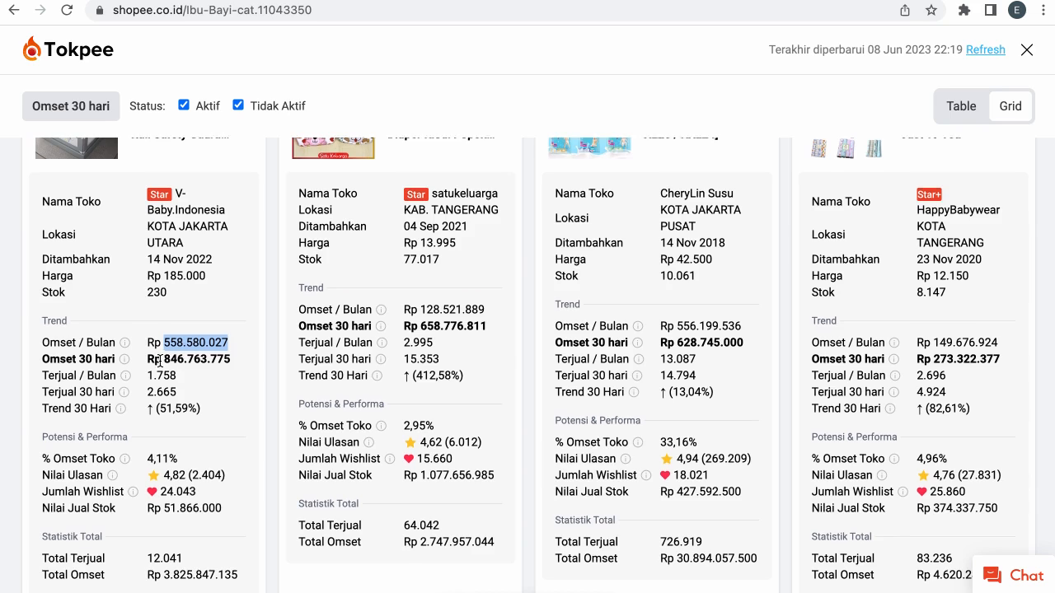
pyautogui.scroll(1, 159, 361)
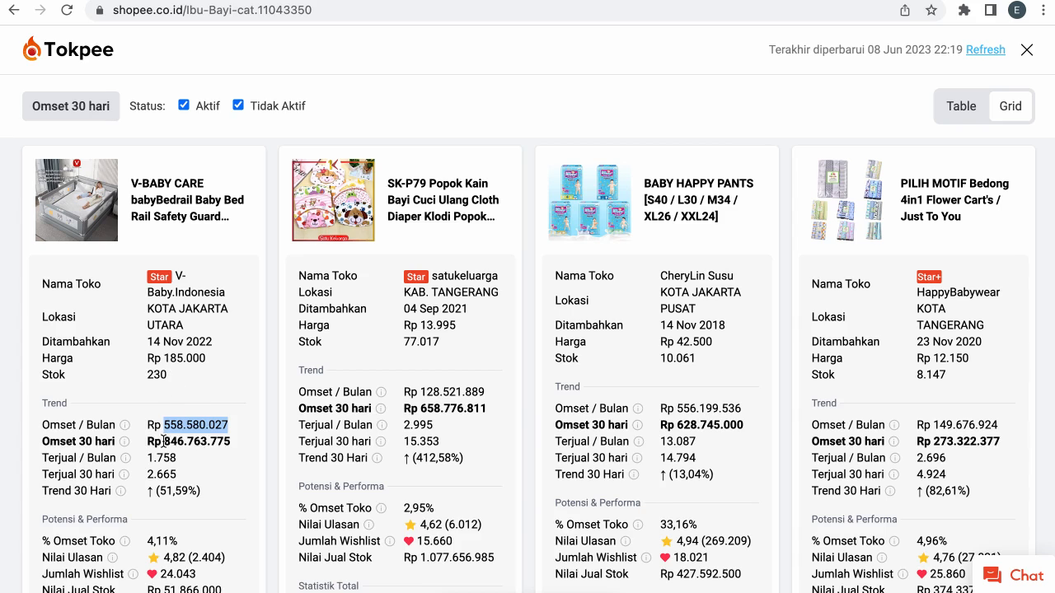
pyautogui.moveTo(164, 443); pyautogui.dragTo(233, 445)
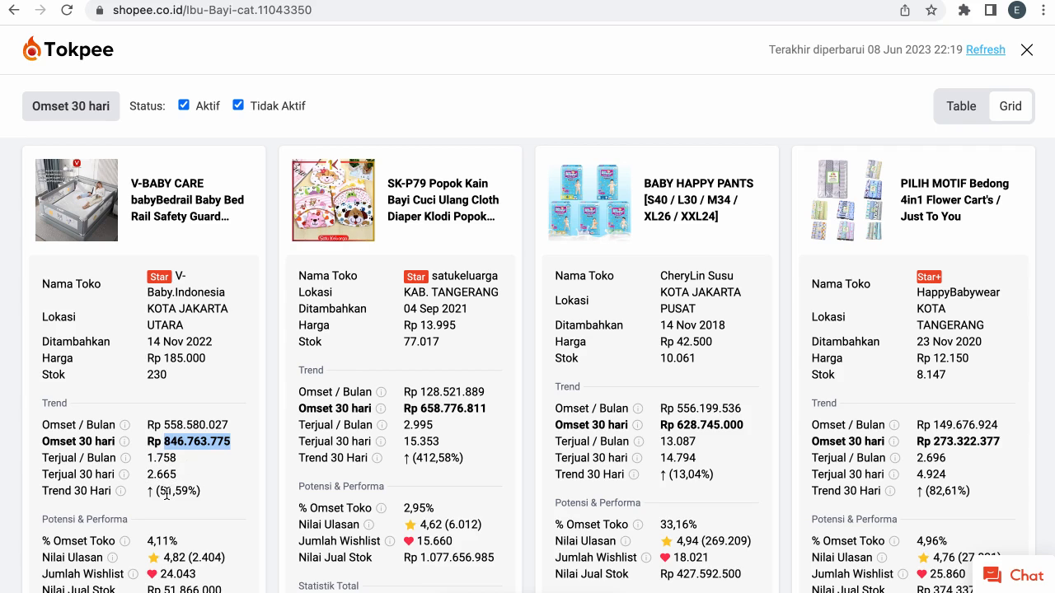
pyautogui.click(197, 492)
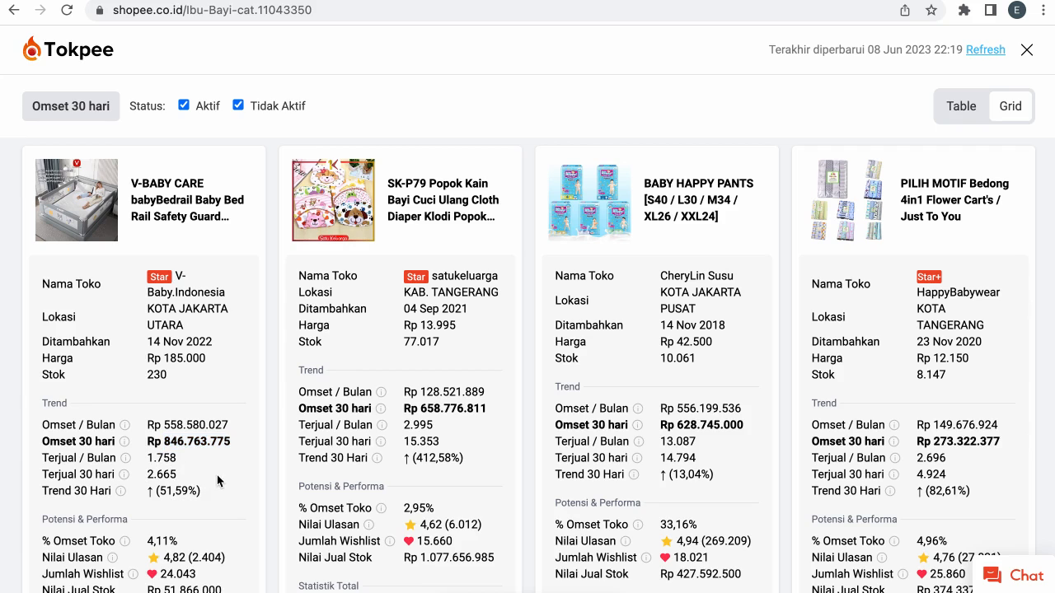
# - Sort the analysed Ibu & Bayi products by Trend 30 hari
pyautogui.scroll(1, 218, 480)
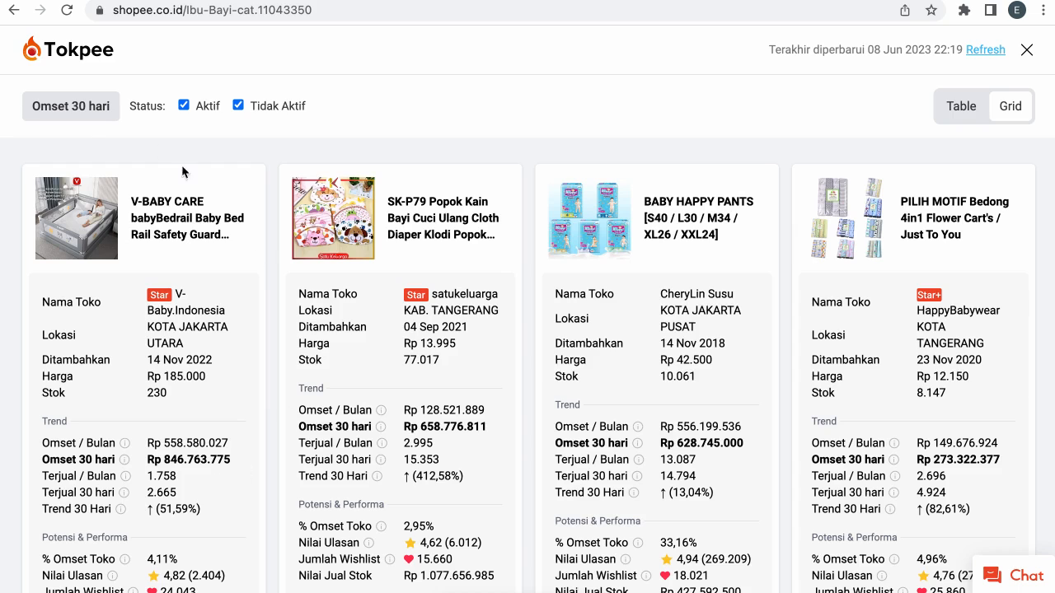
pyautogui.click(81, 110)
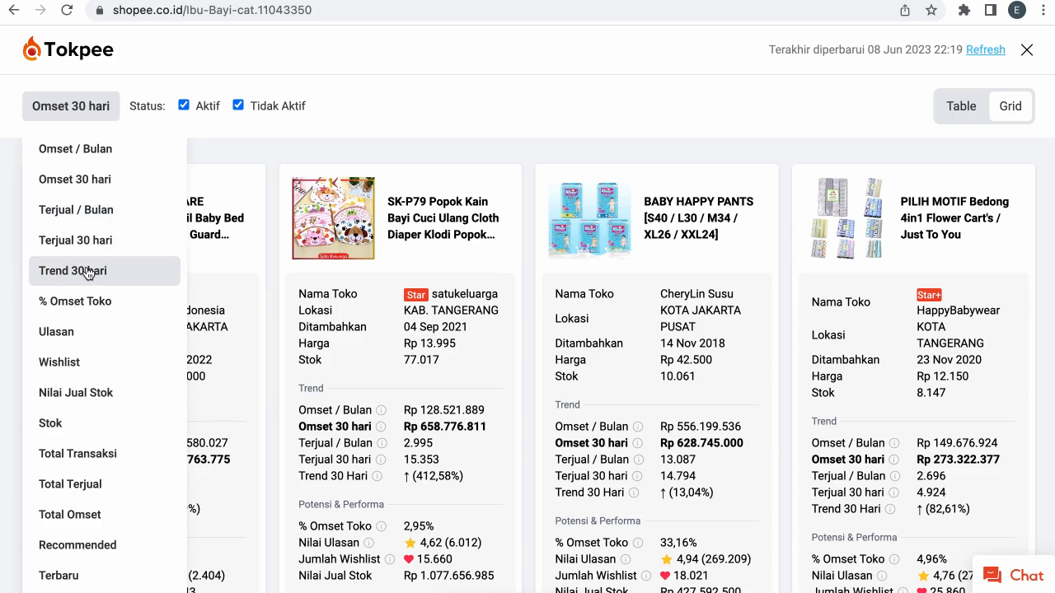
pyautogui.click(86, 271)
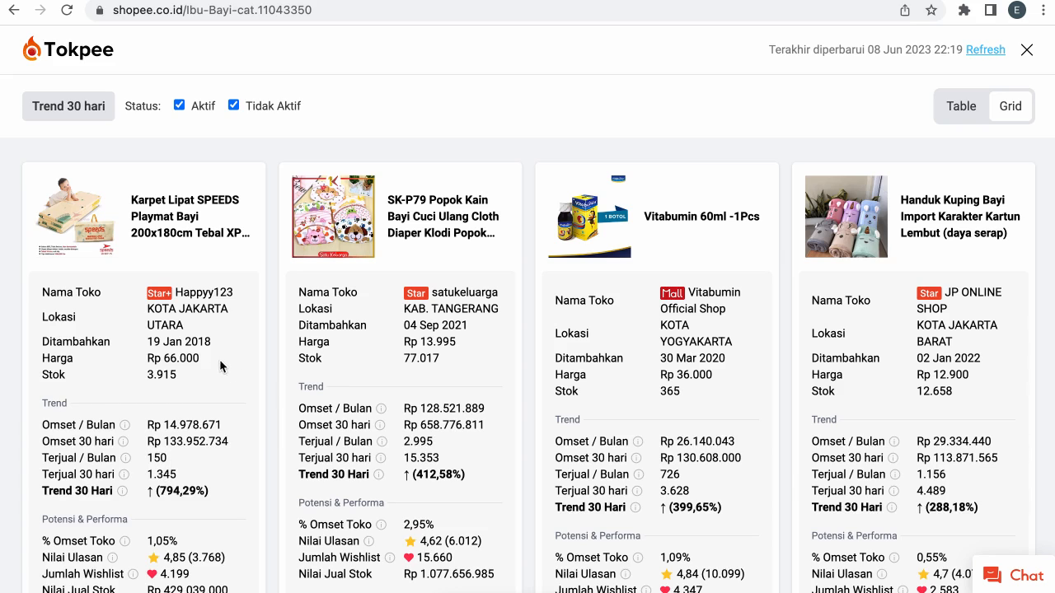
# - Examine the Karpet Lipat SPEEDS playmat's 30-day trend, units sold in 30 days and date added
pyautogui.moveTo(212, 342); pyautogui.dragTo(184, 344)
pyautogui.click(240, 504)
pyautogui.moveTo(229, 494); pyautogui.dragTo(157, 493)
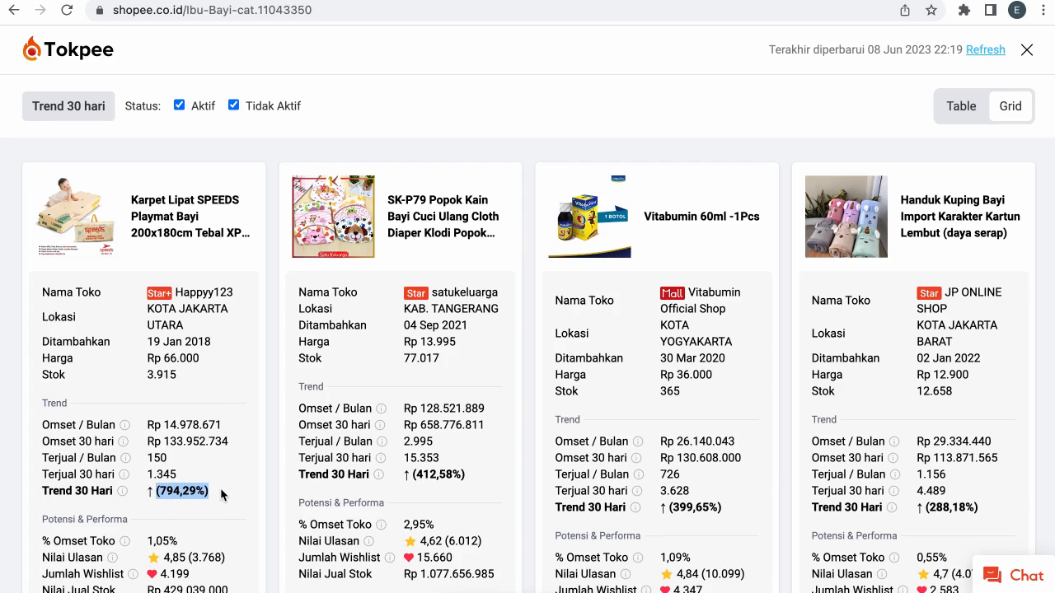
pyautogui.moveTo(146, 475); pyautogui.dragTo(184, 476)
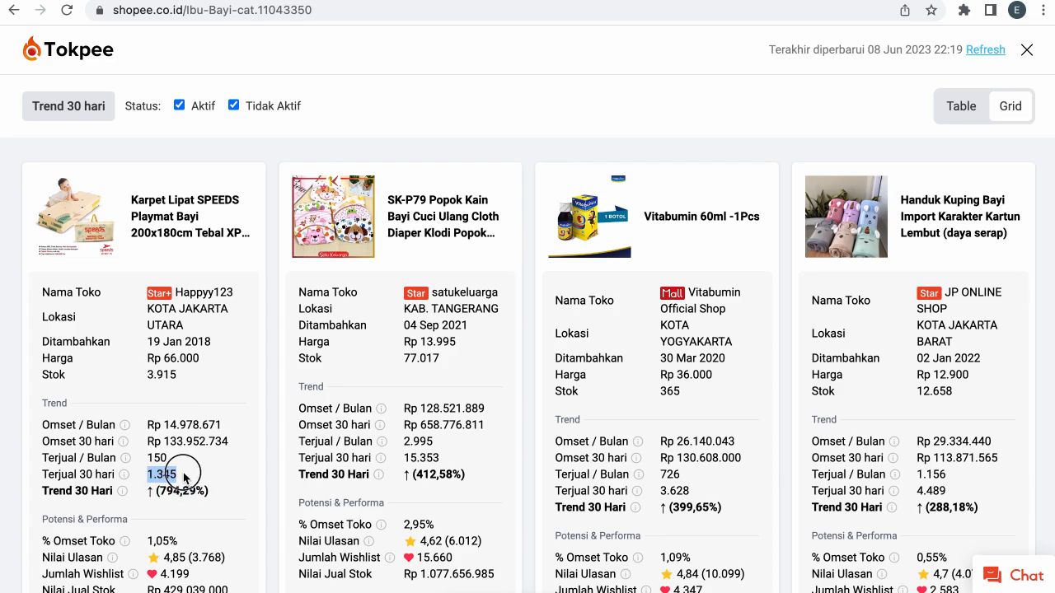
pyautogui.scroll(-1, 190, 481)
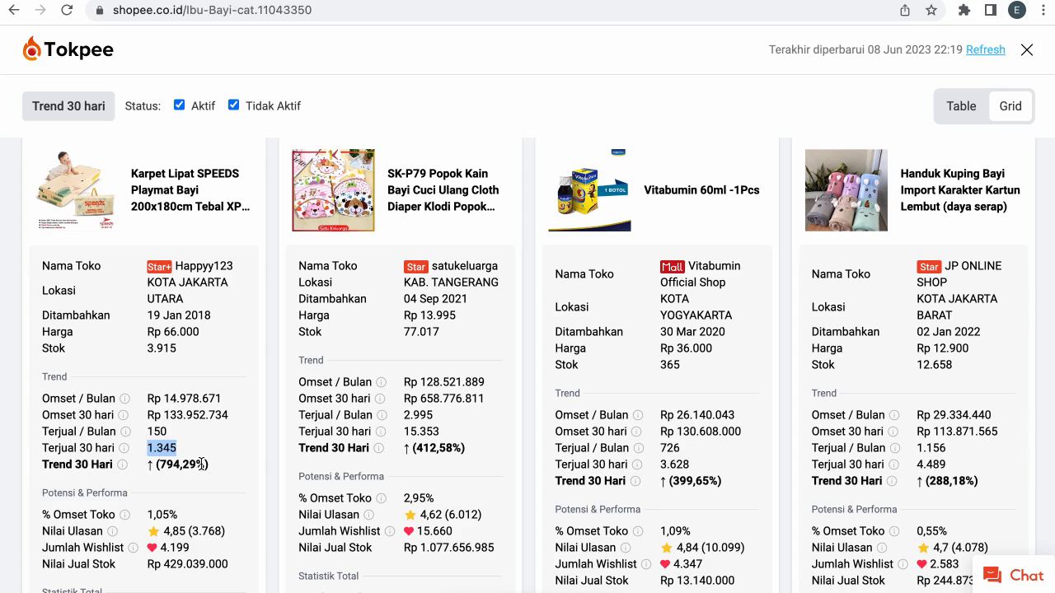
pyautogui.scroll(1, 202, 464)
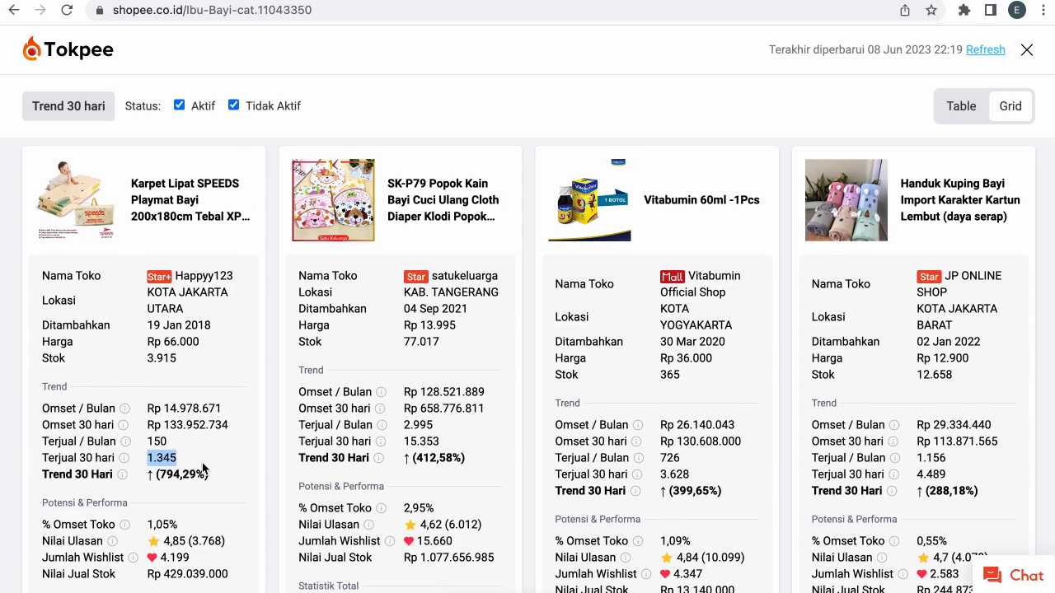
pyautogui.scroll(-1, 213, 483)
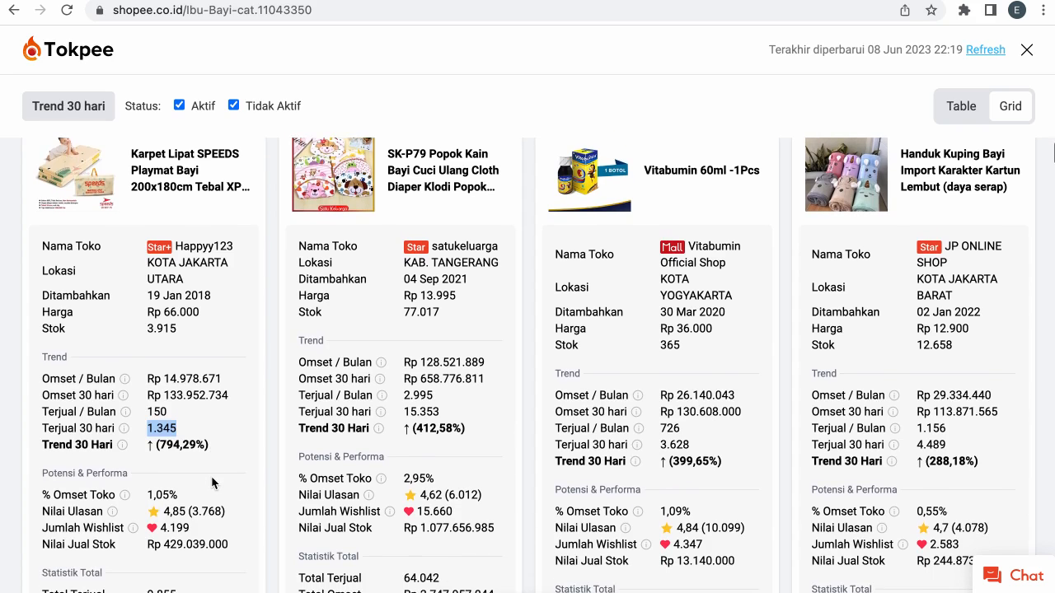
pyautogui.scroll(1, 212, 483)
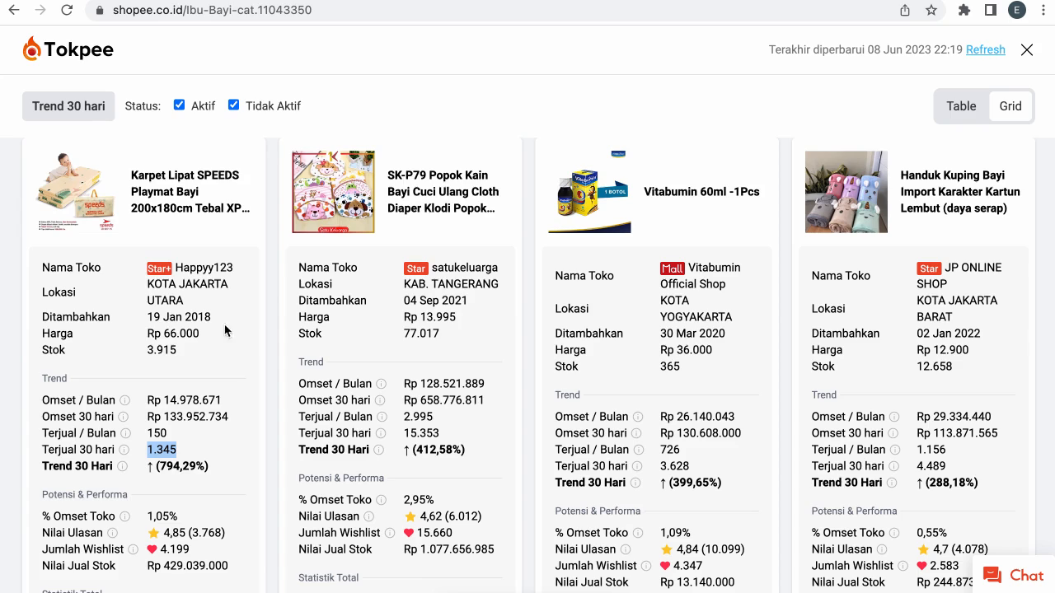
pyautogui.moveTo(175, 319); pyautogui.dragTo(213, 324)
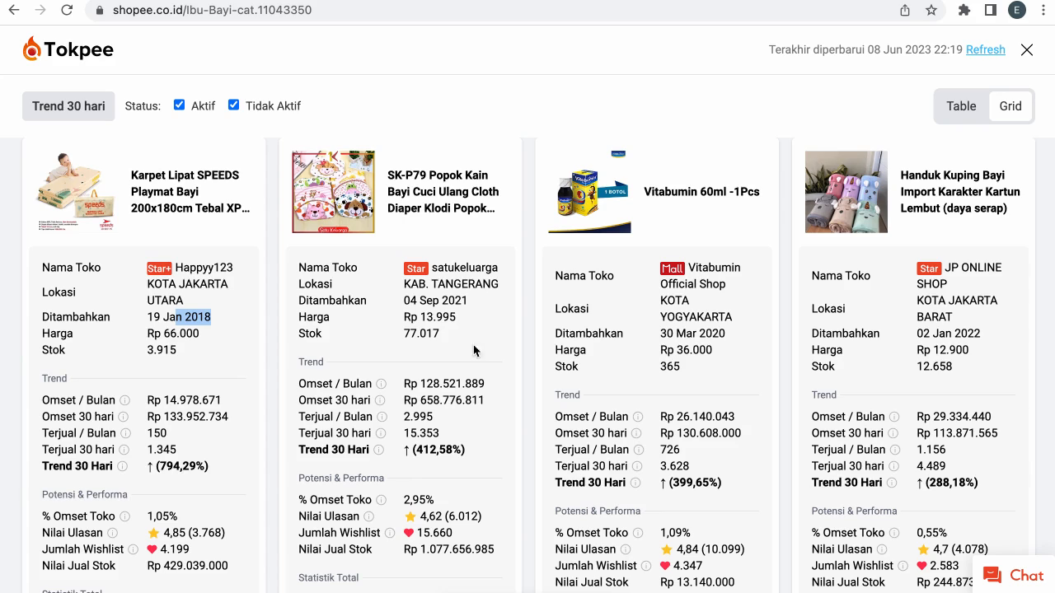
# - Check the SK-P79 Popok Kain Bayi cloth diaper's 30-day trend and its sales figures
pyautogui.click(409, 450)
pyautogui.moveTo(409, 451); pyautogui.dragTo(469, 454)
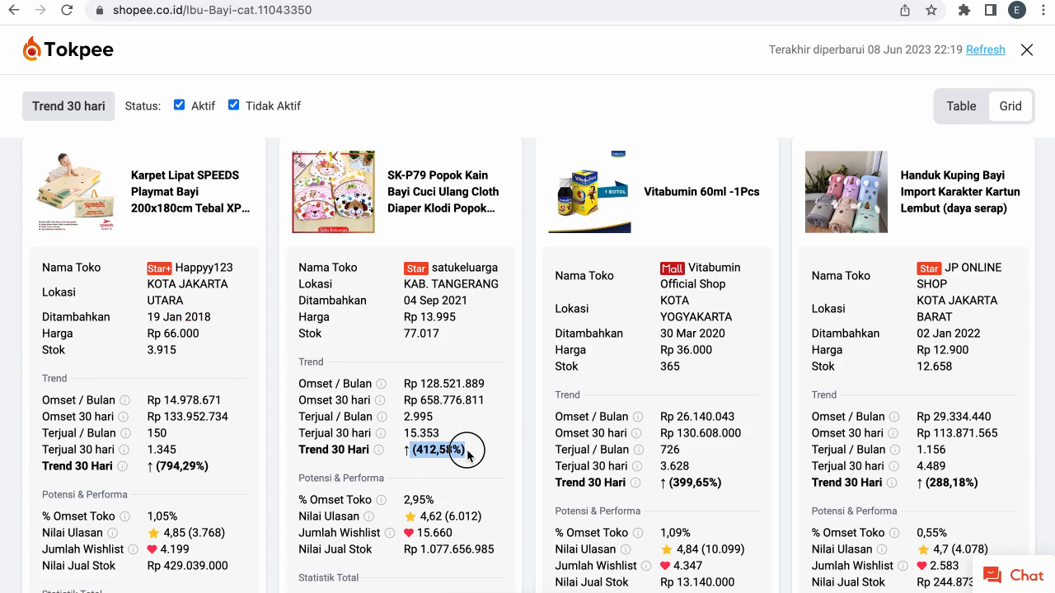
pyautogui.moveTo(403, 434); pyautogui.dragTo(434, 422)
pyautogui.click(434, 422)
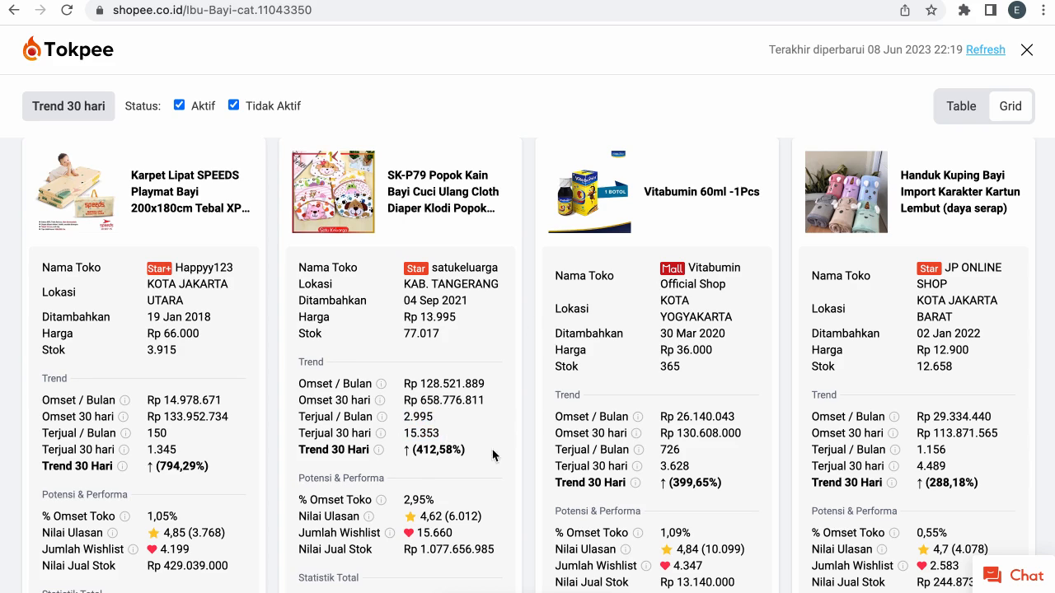
pyautogui.scroll(1, 486, 336)
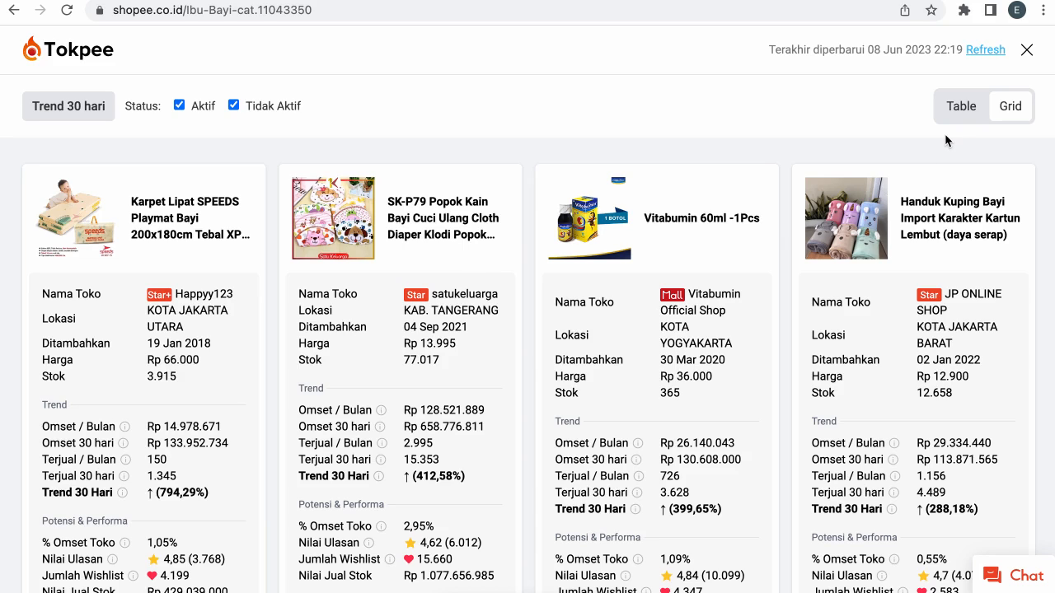
pyautogui.scroll(-2, 925, 205)
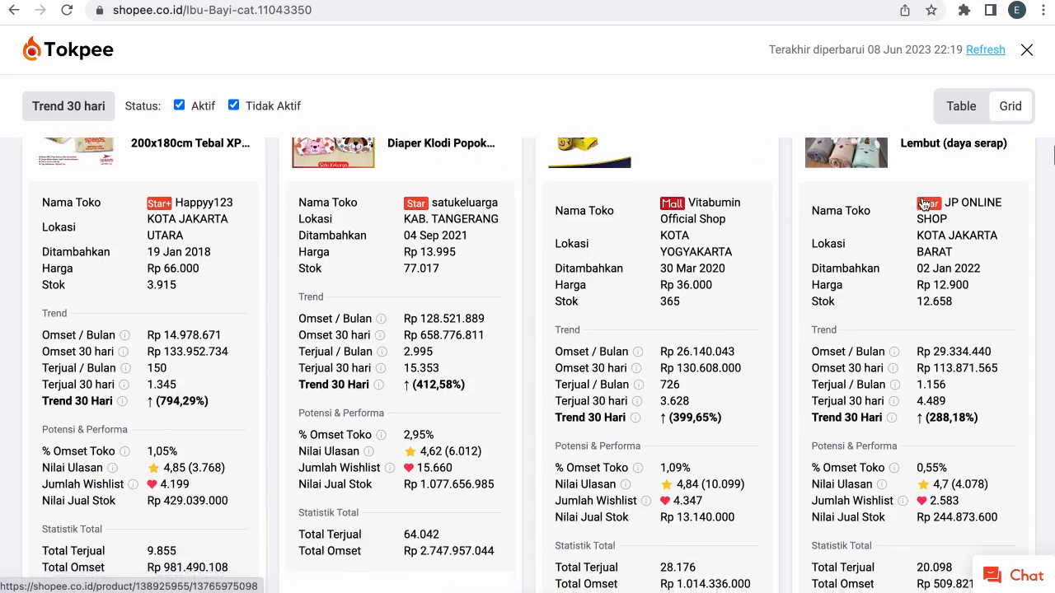
pyautogui.scroll(2, 924, 205)
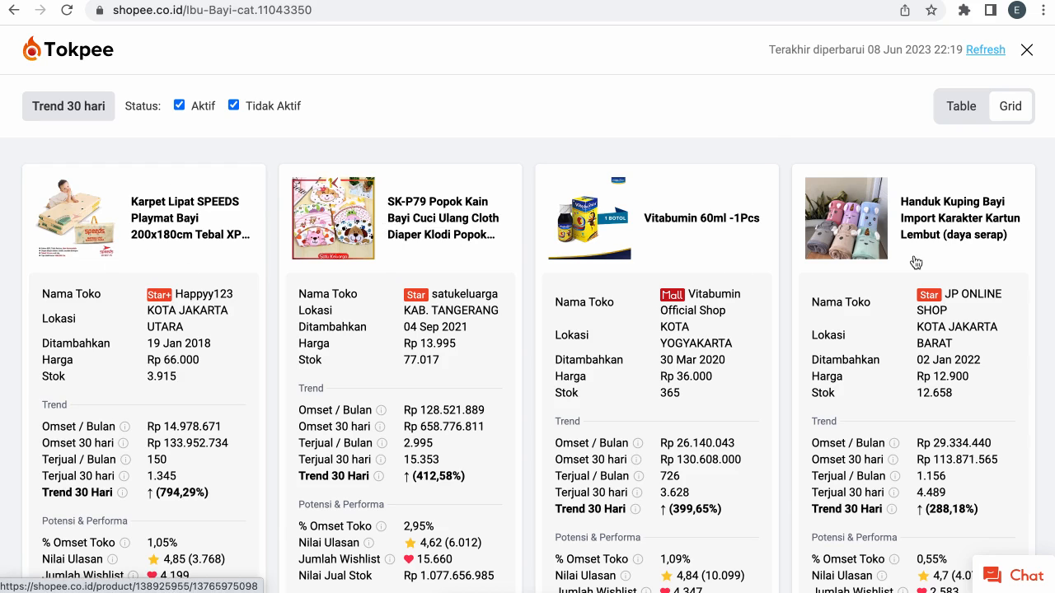
pyautogui.scroll(-2, 689, 277)
pyautogui.scroll(2, 691, 282)
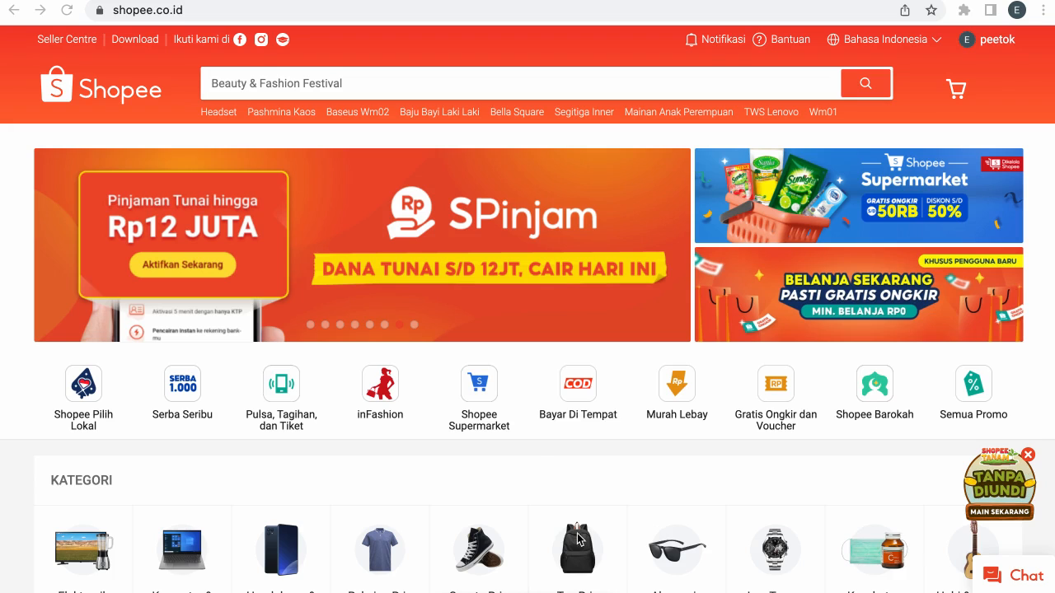
# - Search Shopee for the product keyword "pashmina" from the home page
pyautogui.click(388, 85)
pyautogui.write('p')
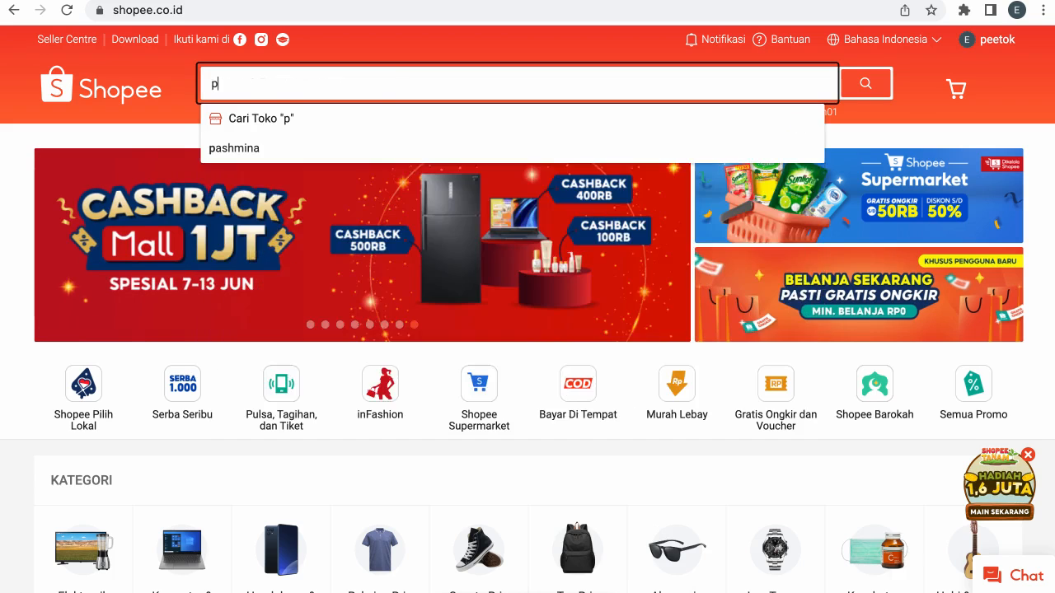
pyautogui.write('ashmina')
pyautogui.press('Return')
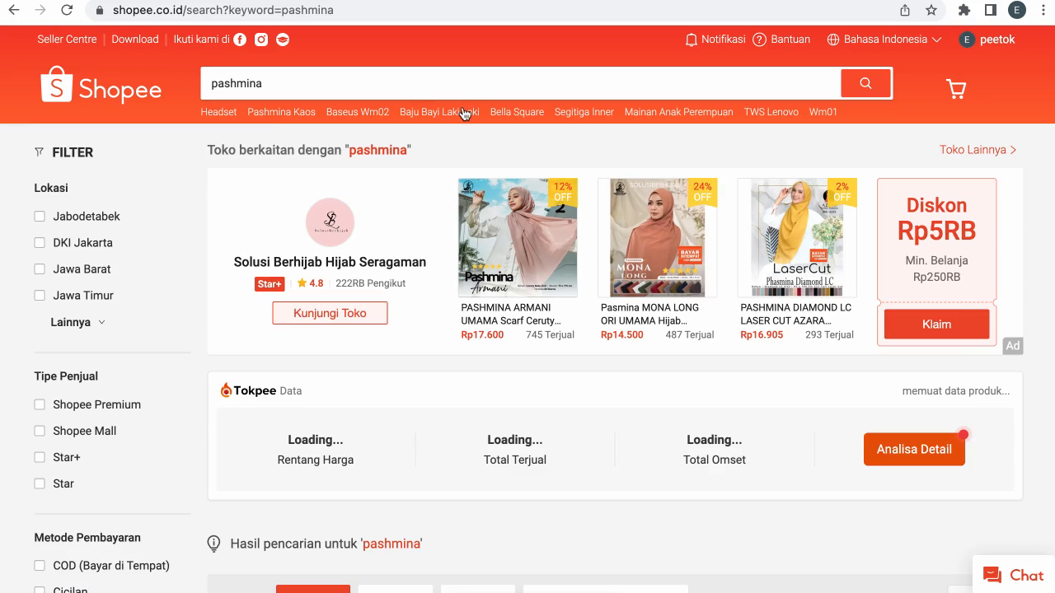
# - Examine the Tokpee data summary for the pashmina search: product basis, price range, total sold and total revenue
pyautogui.scroll(-1, 466, 113)
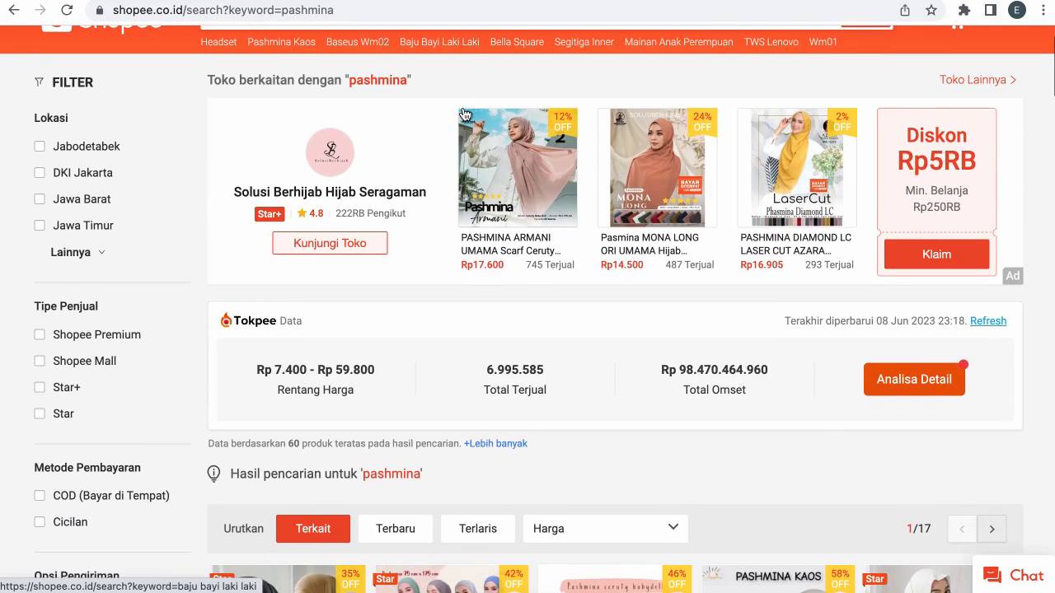
pyautogui.scroll(-1, 448, 135)
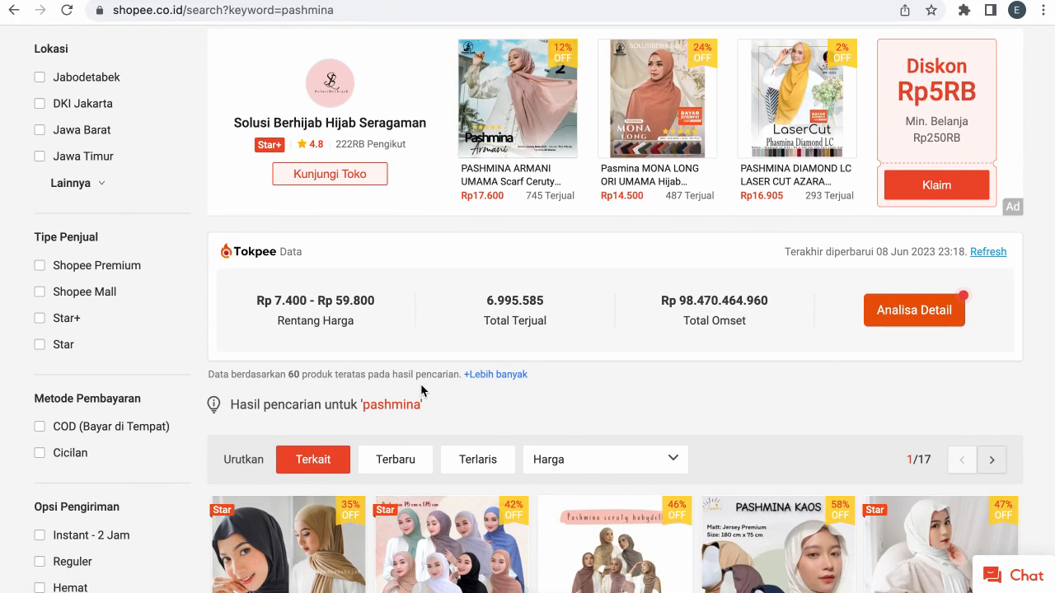
pyautogui.moveTo(281, 377); pyautogui.dragTo(448, 374)
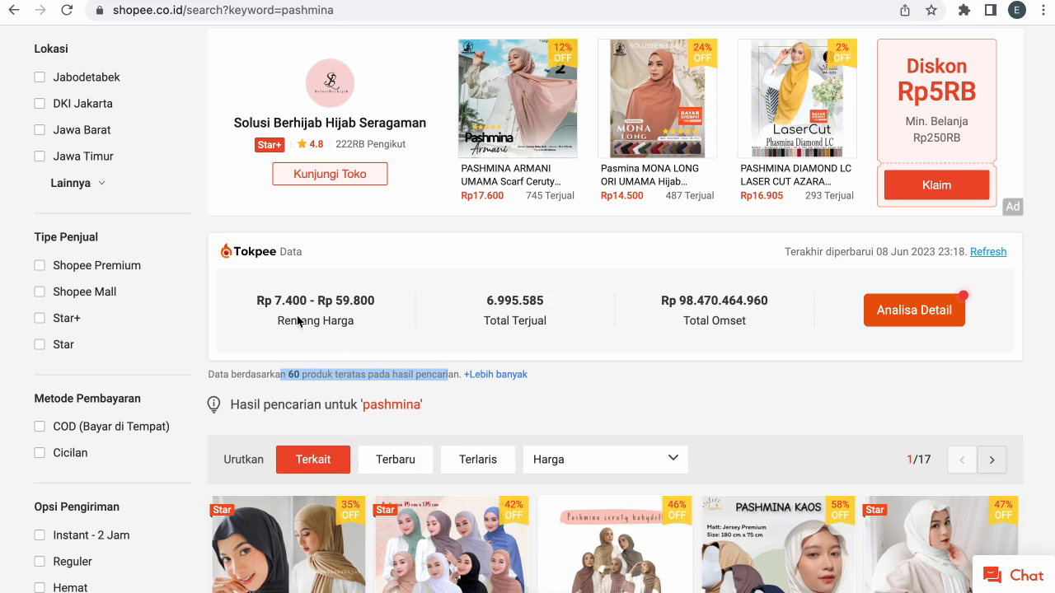
pyautogui.moveTo(272, 300); pyautogui.dragTo(377, 301)
pyautogui.click(379, 301)
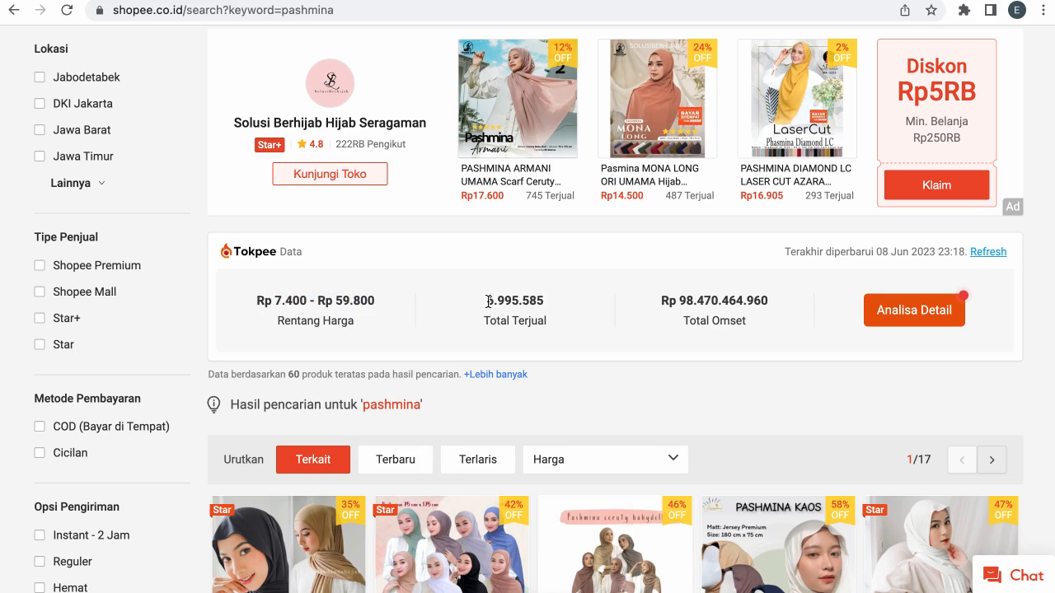
pyautogui.moveTo(485, 301); pyautogui.dragTo(549, 307)
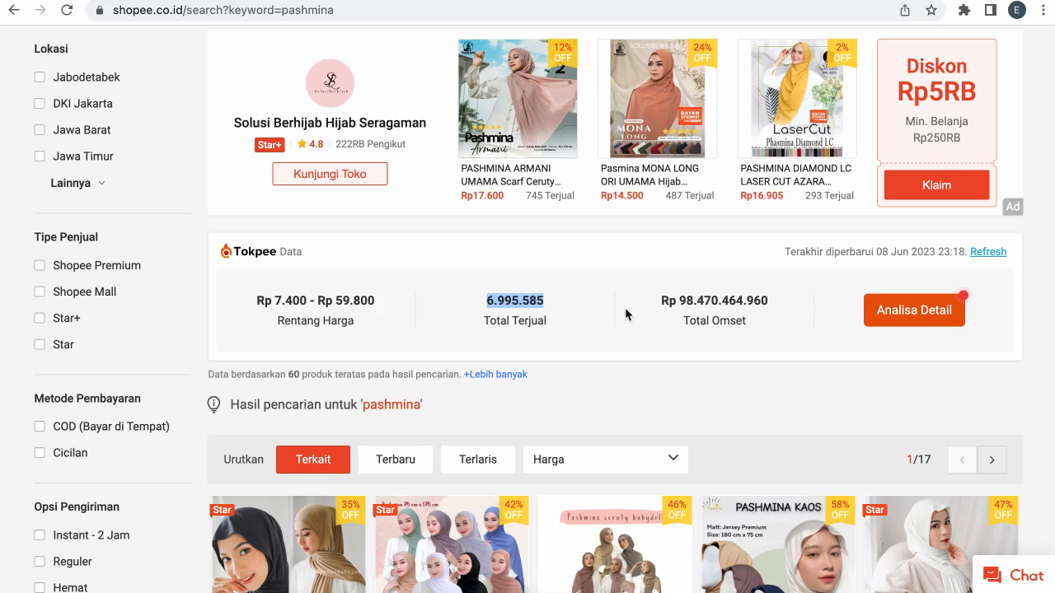
pyautogui.moveTo(659, 302); pyautogui.dragTo(765, 301)
pyautogui.click(692, 353)
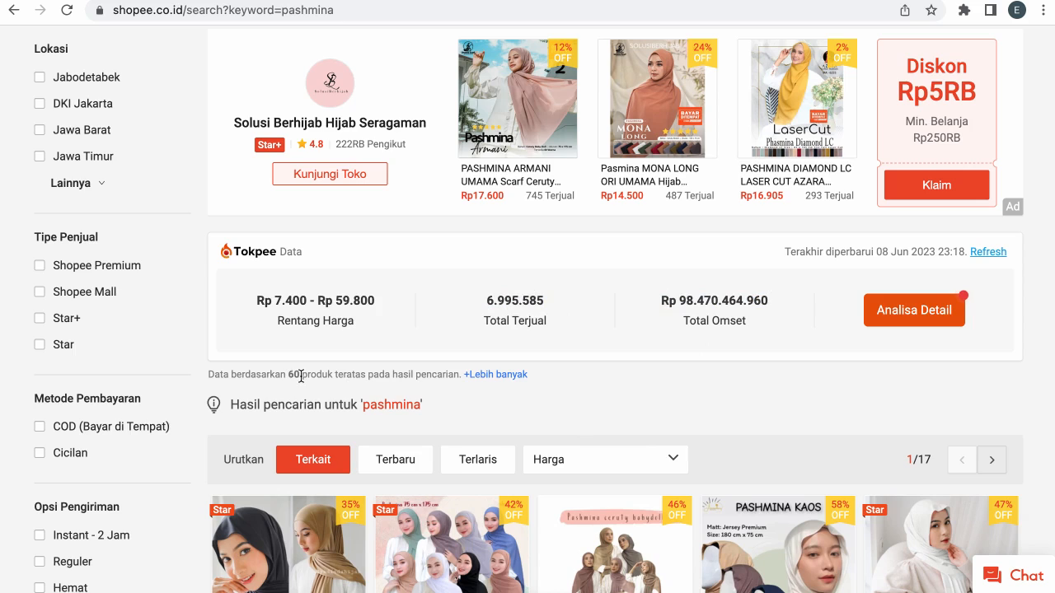
# - Load more products into the Tokpee summary until it is based on the top 300 pashmina search results
pyautogui.click(497, 376)
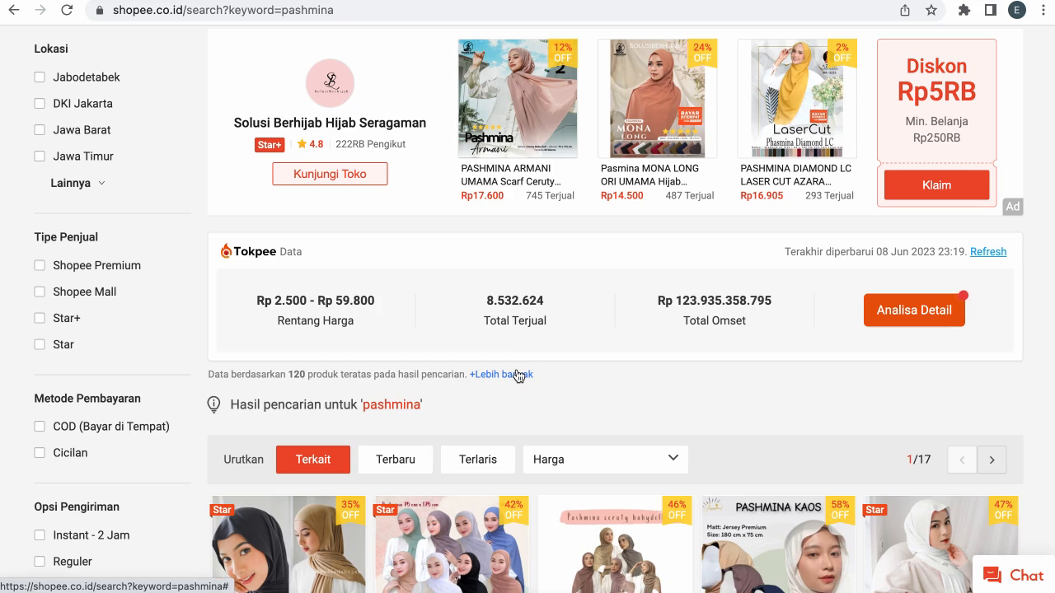
pyautogui.click(517, 375)
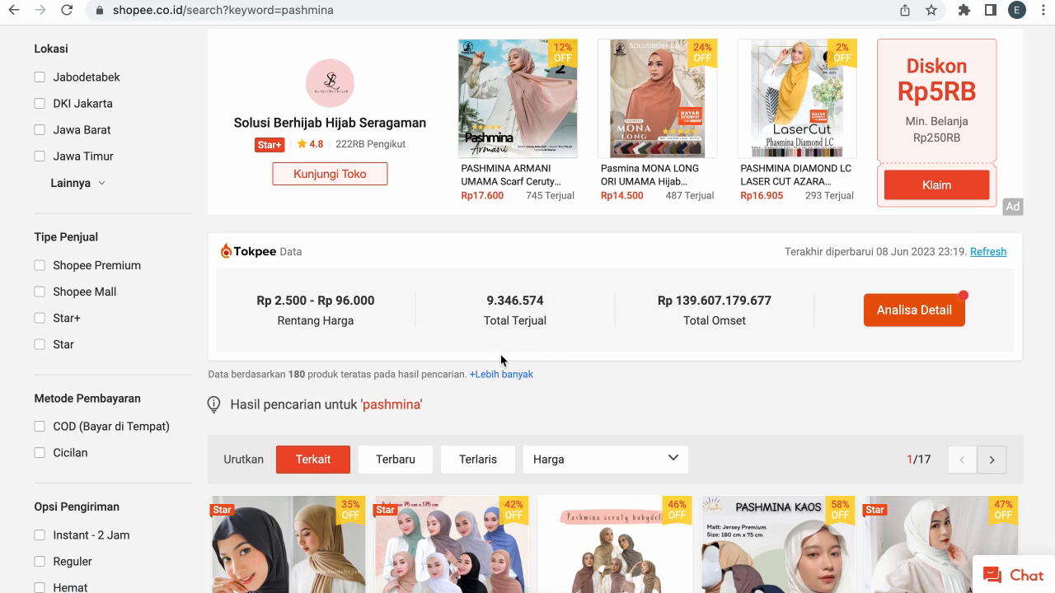
pyautogui.click(502, 376)
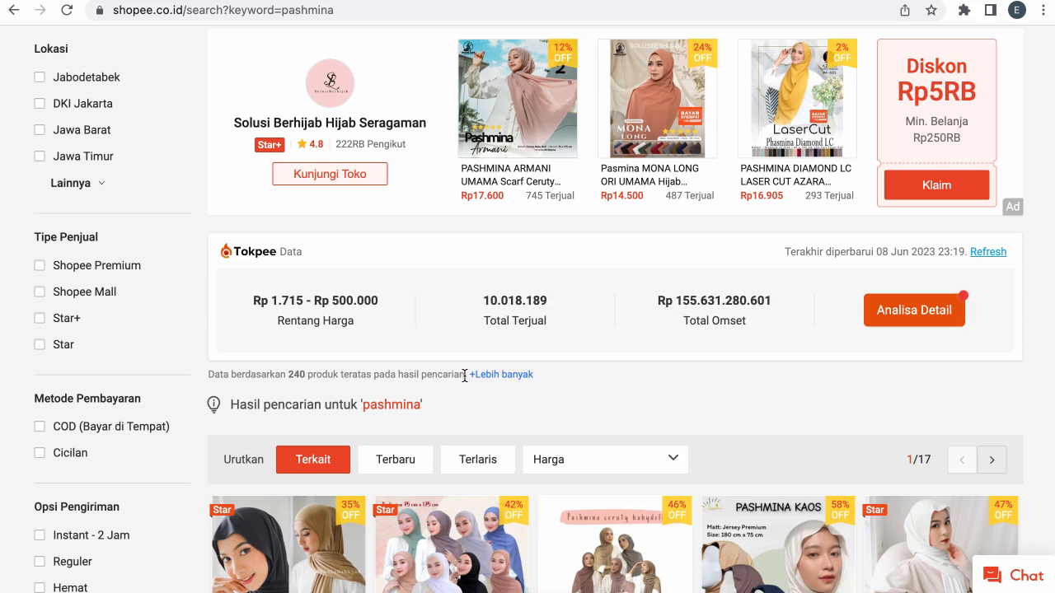
pyautogui.click(489, 376)
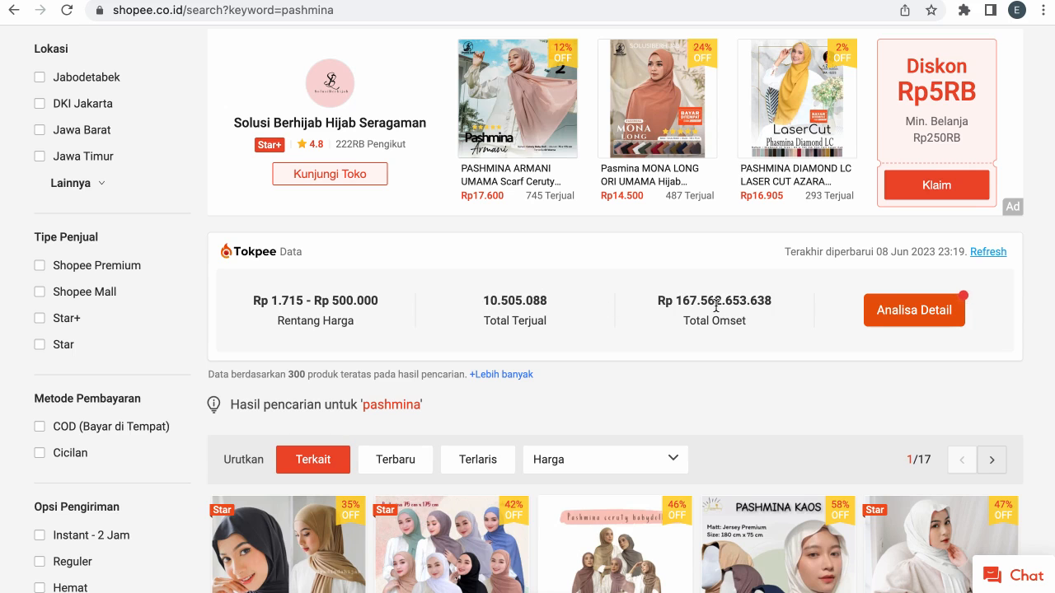
pyautogui.scroll(-2, 709, 301)
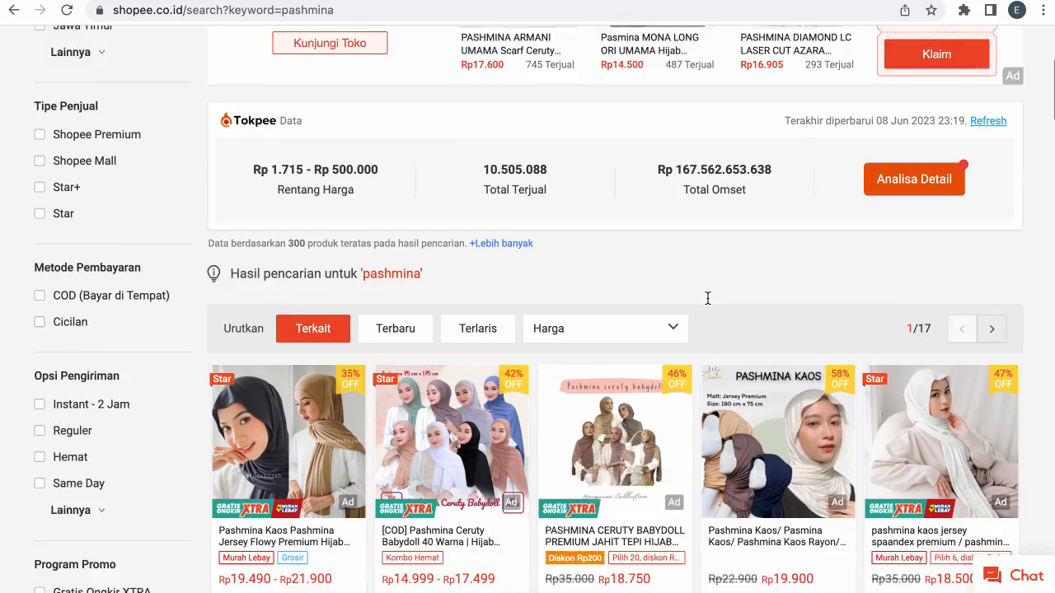
pyautogui.scroll(-4, 707, 298)
pyautogui.scroll(7, 709, 304)
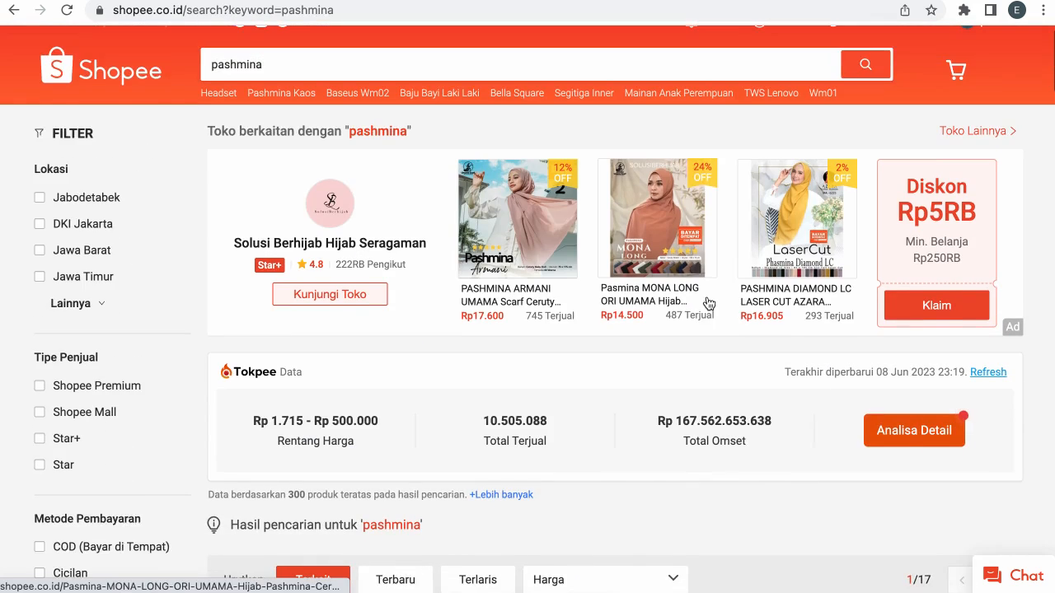
# - Open the detailed Tokpee analysis of the pashmina search results
pyautogui.scroll(-3, 707, 298)
pyautogui.scroll(1, 706, 296)
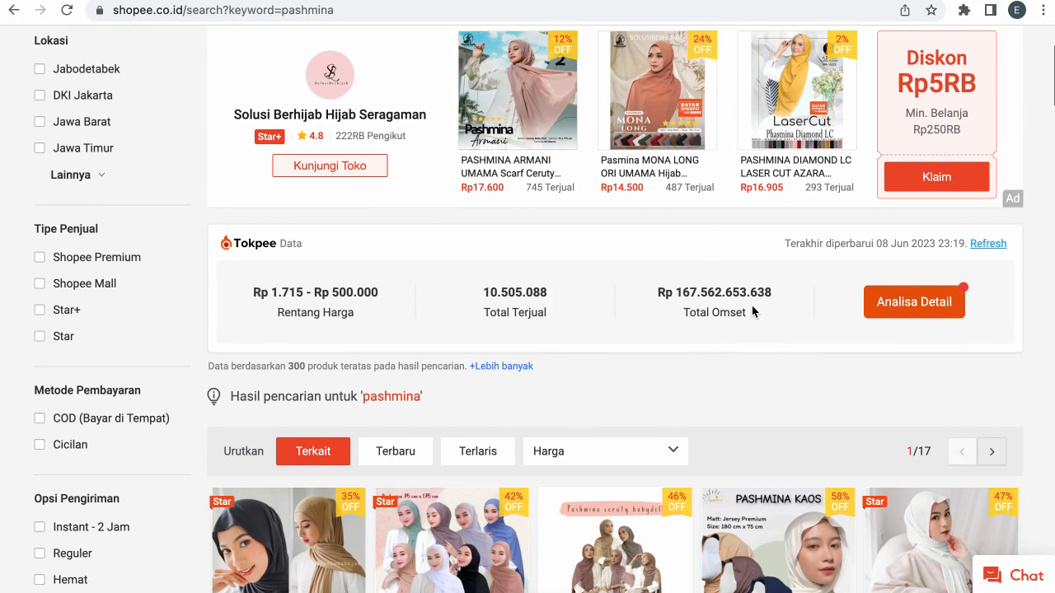
pyautogui.click(912, 305)
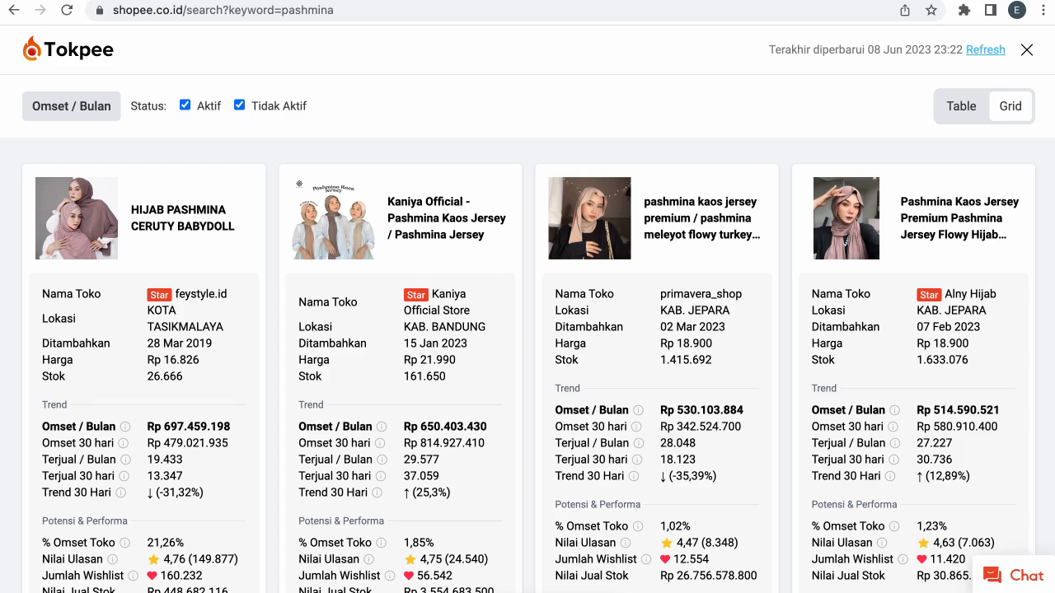
# - Sort the analysed pashmina products by Omset 30 hari and review the trend, performance and total sales data on their cards
pyautogui.click(55, 115)
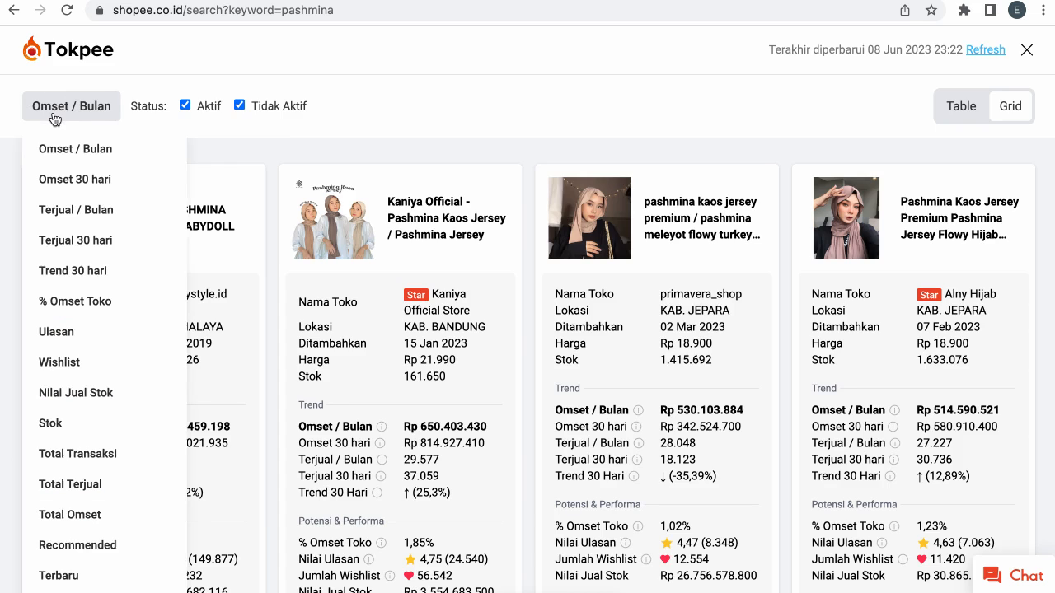
pyautogui.click(76, 178)
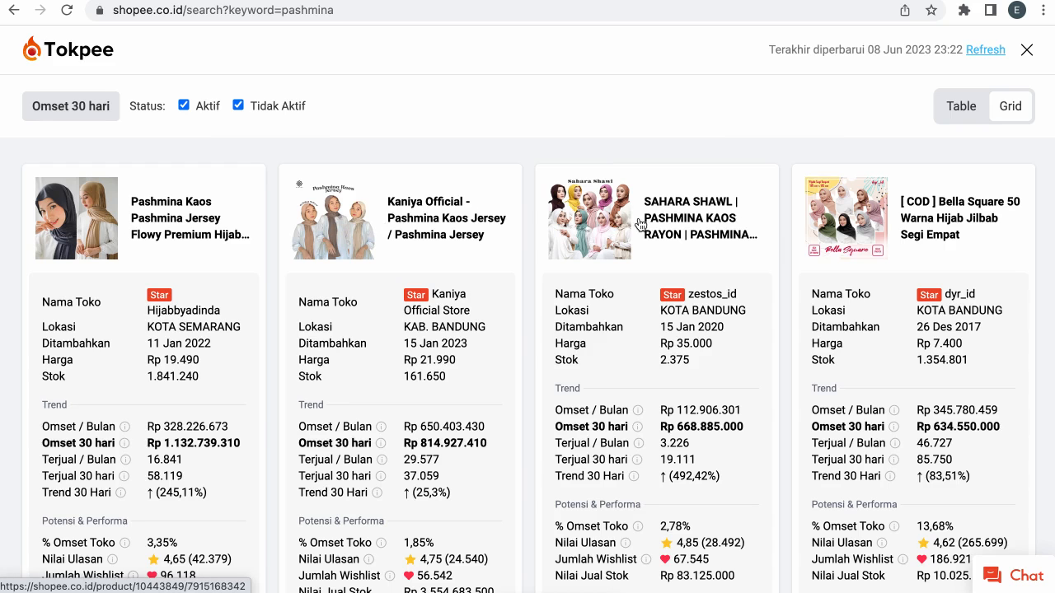
pyautogui.scroll(-2, 639, 225)
pyautogui.scroll(-1, 636, 223)
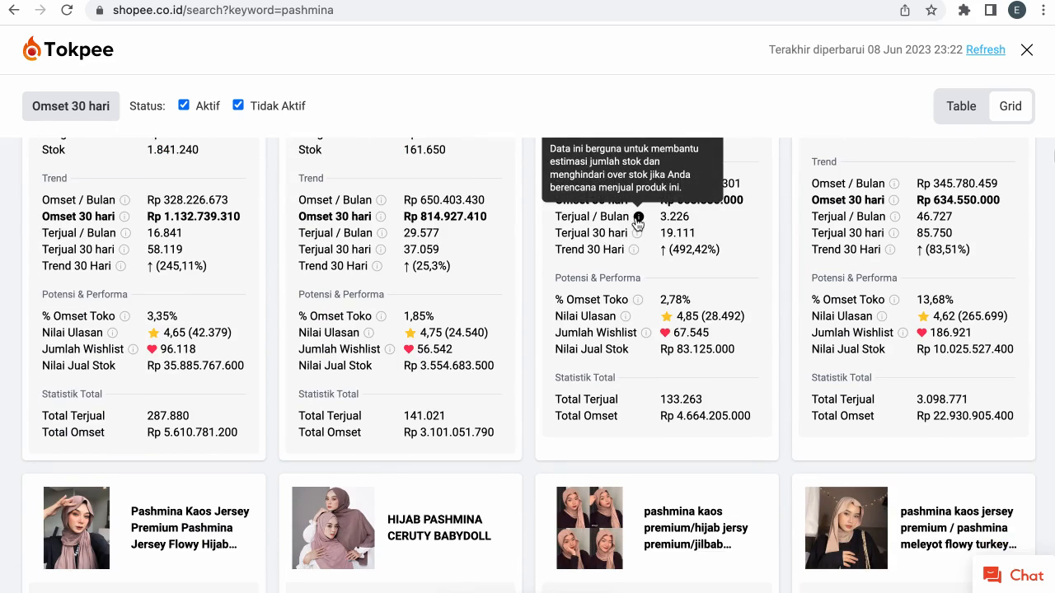
pyautogui.scroll(-2, 638, 223)
pyautogui.scroll(5, 636, 256)
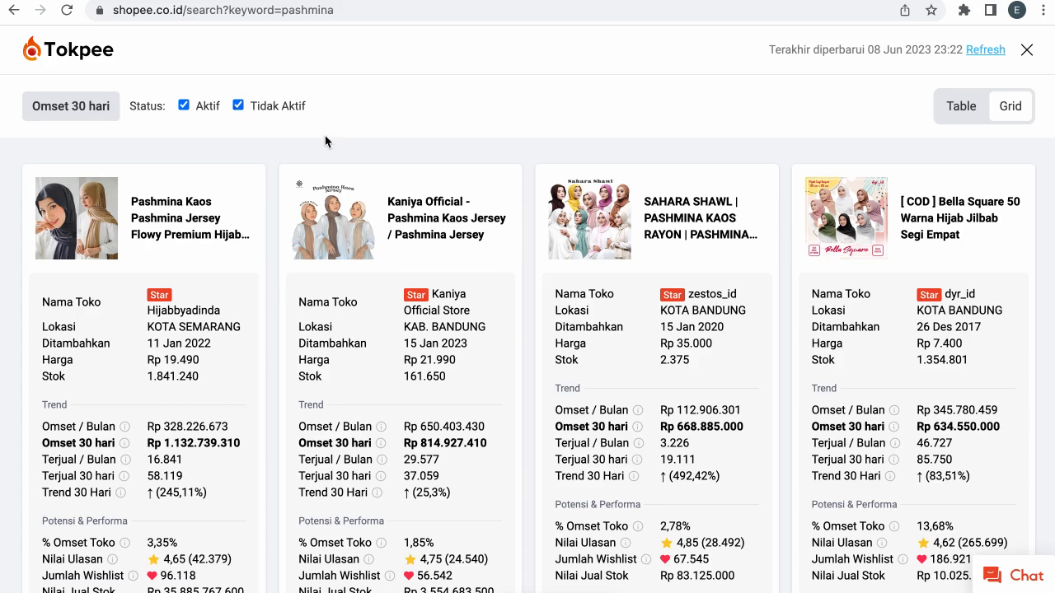
pyautogui.scroll(-1, 355, 175)
pyautogui.scroll(1, 396, 171)
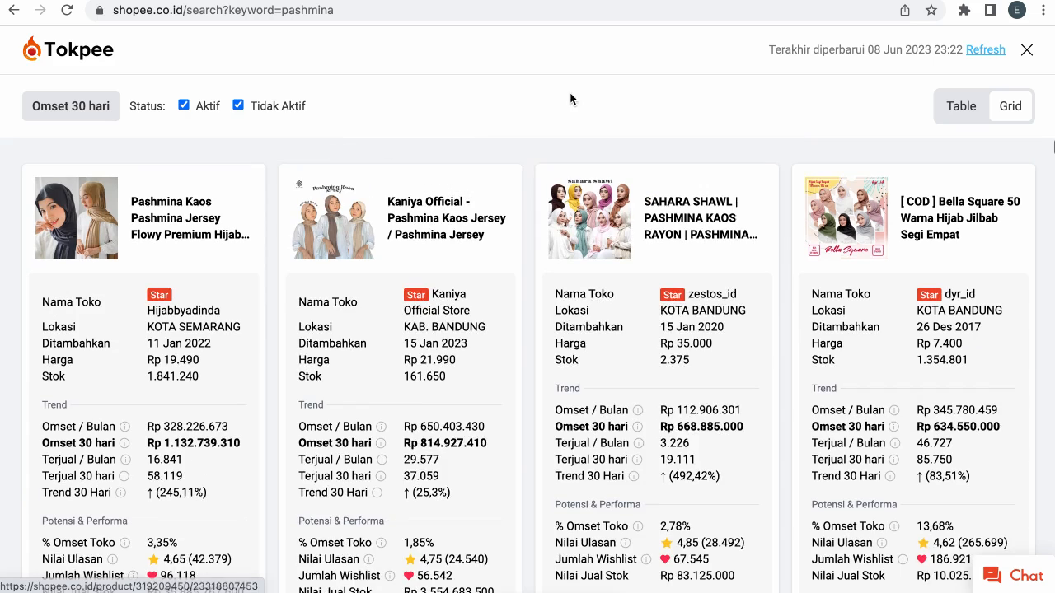
# - Show the analysed products as a table and sort it in turn by Stok, Omset/bln, Terjual/bln and Harga
pyautogui.click(971, 117)
pyautogui.hscroll(5, 767, 207)
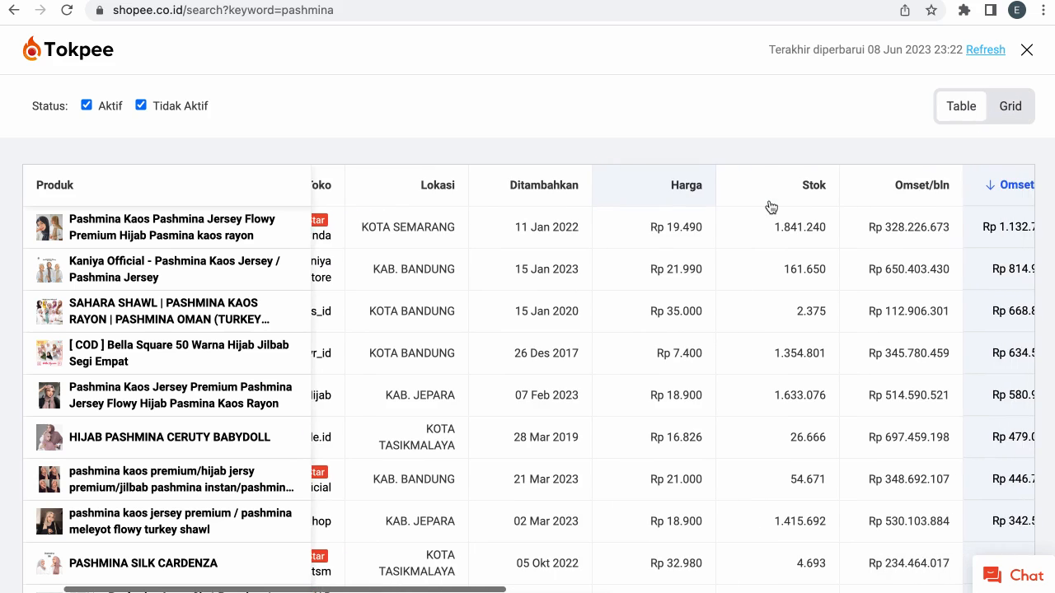
pyautogui.click(686, 195)
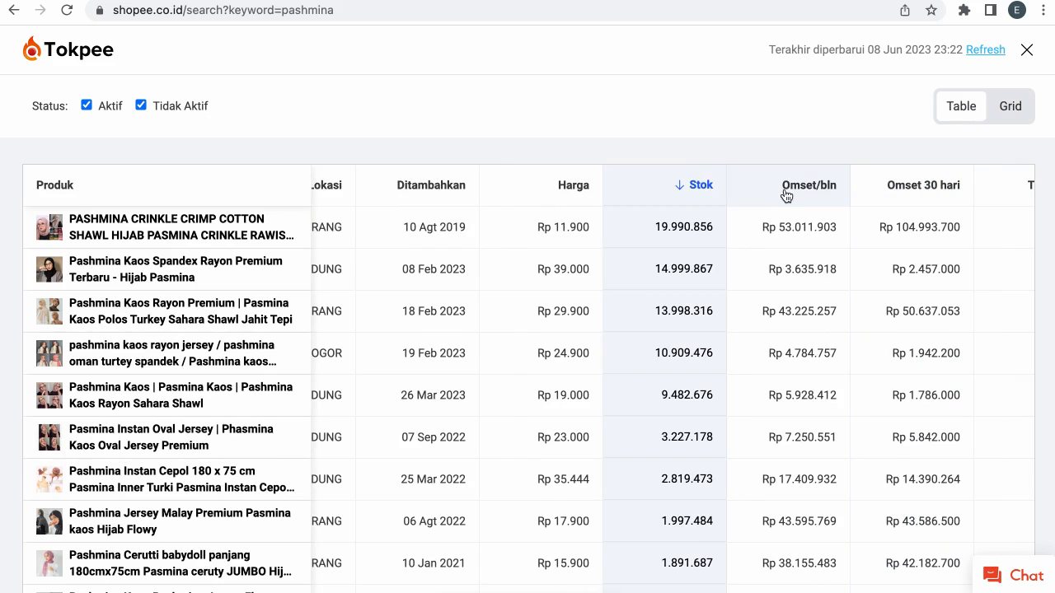
pyautogui.click(787, 195)
pyautogui.hscroll(5, 787, 195)
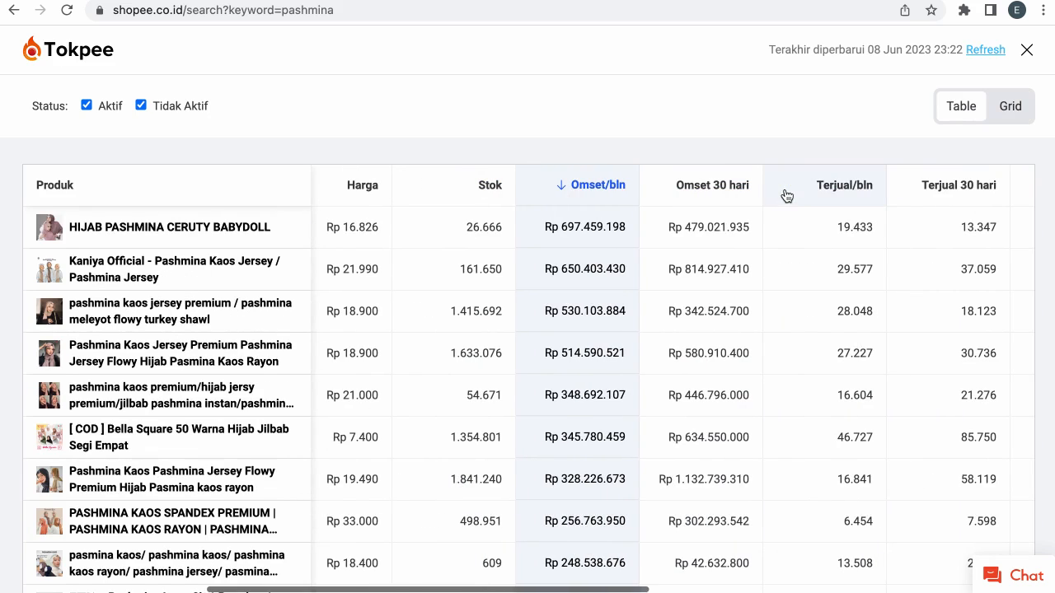
pyautogui.click(832, 196)
pyautogui.hscroll(-8, 832, 197)
pyautogui.hscroll(-3, 741, 198)
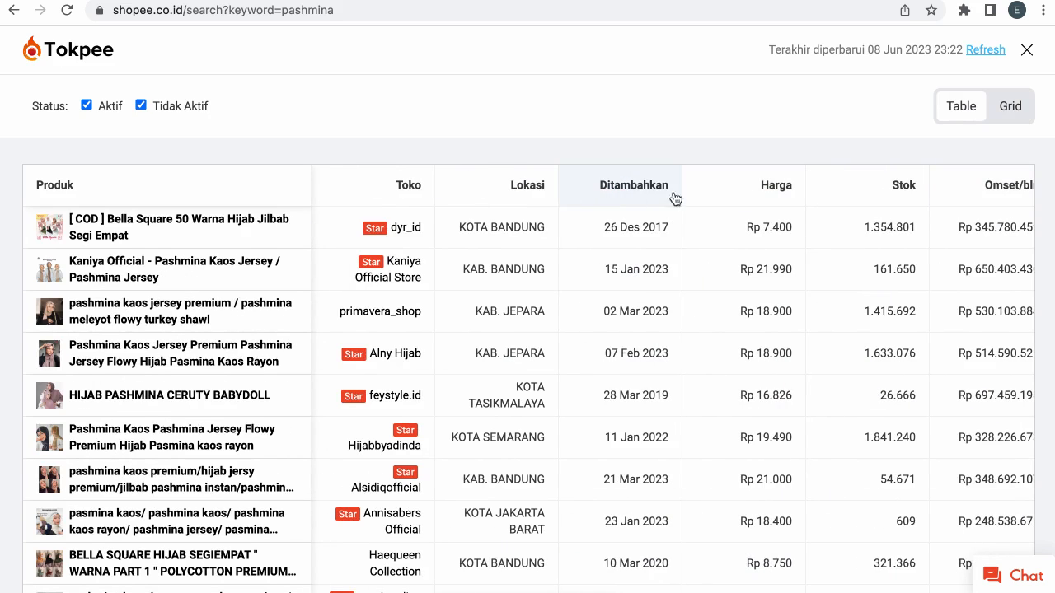
pyautogui.click(801, 177)
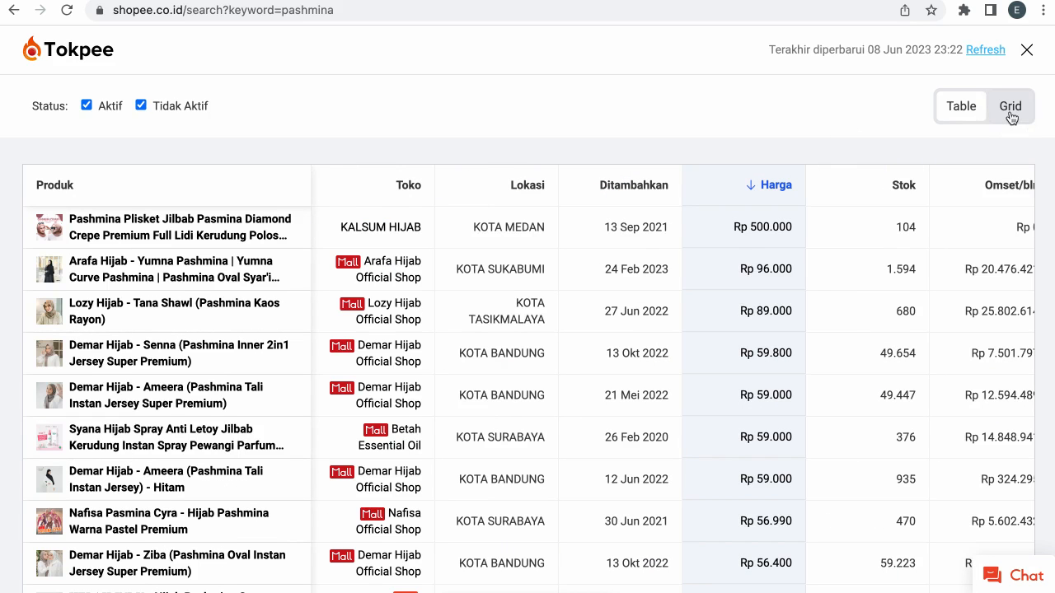
# - Return the analysis to the grid view, sort it by Terjual / Bulan and compare the leading product cards
pyautogui.click(1011, 115)
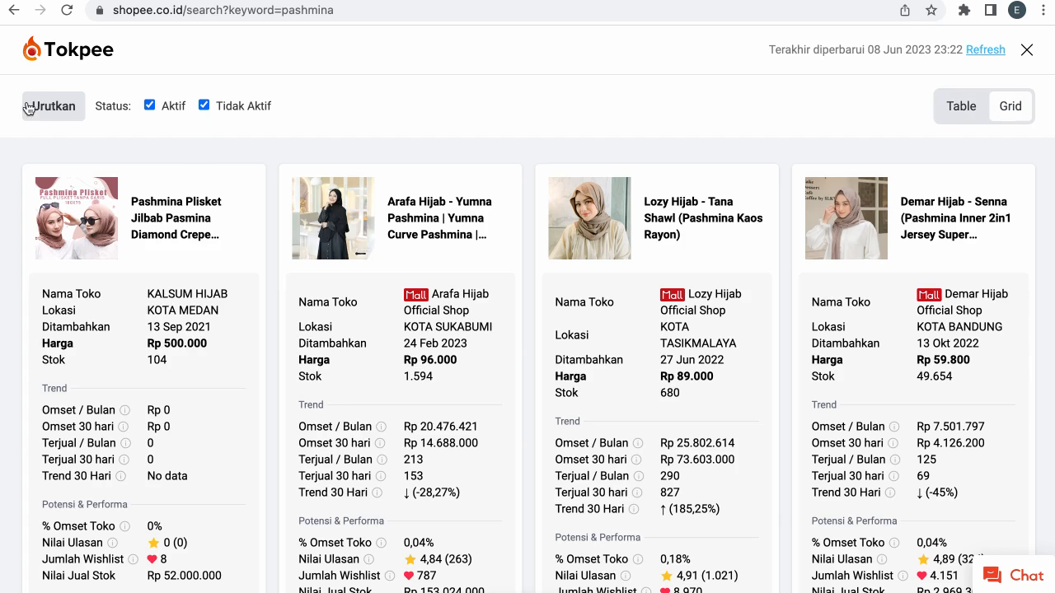
pyautogui.click(27, 107)
pyautogui.click(71, 207)
pyautogui.scroll(-1, 103, 306)
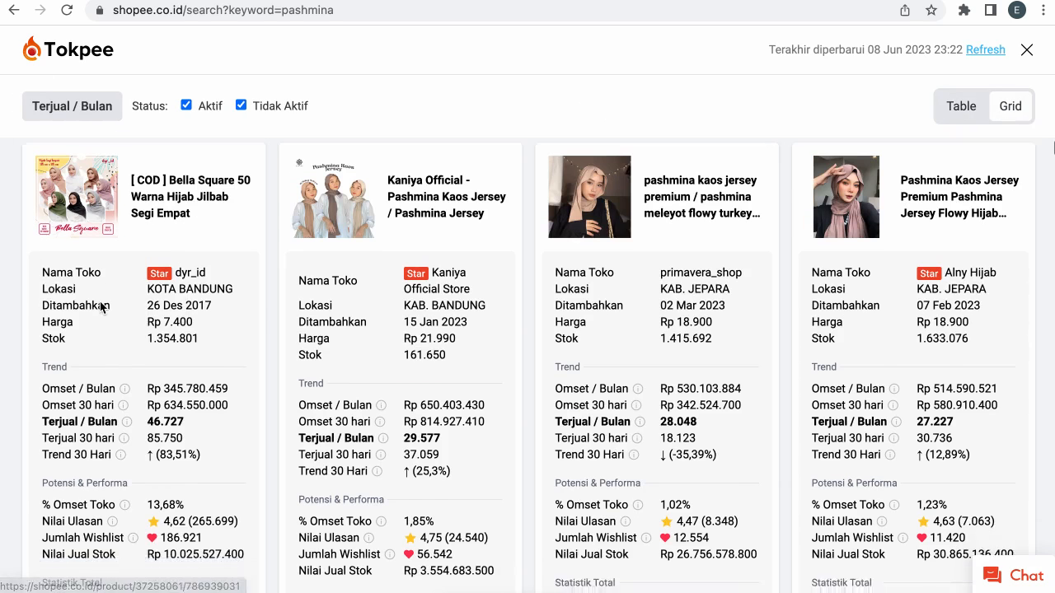
pyautogui.scroll(-1, 103, 306)
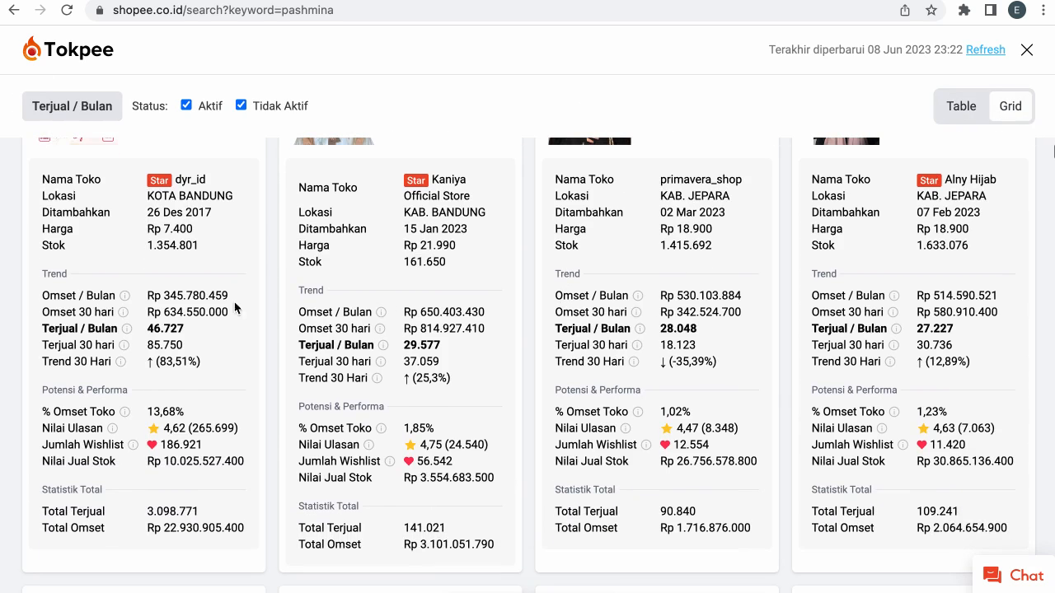
pyautogui.scroll(1, 270, 294)
pyautogui.scroll(-1, 270, 295)
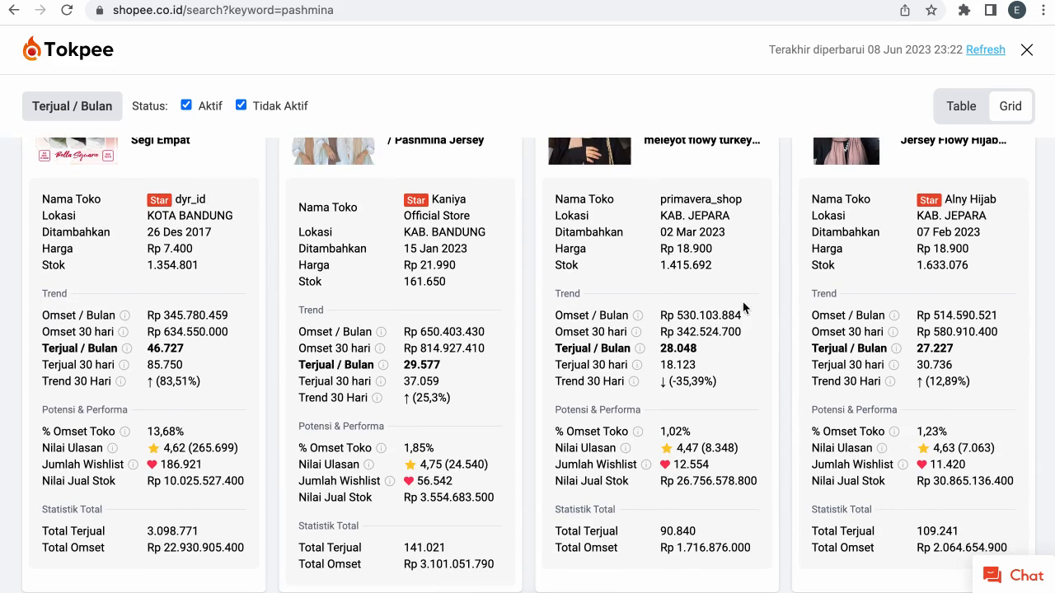
pyautogui.scroll(-5, 880, 344)
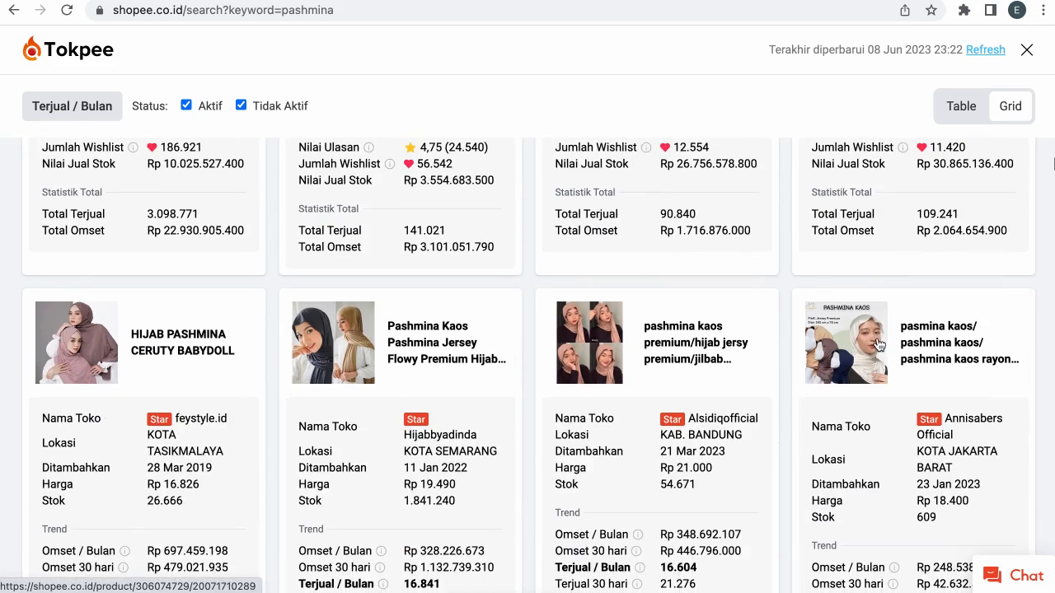
pyautogui.scroll(6, 979, 346)
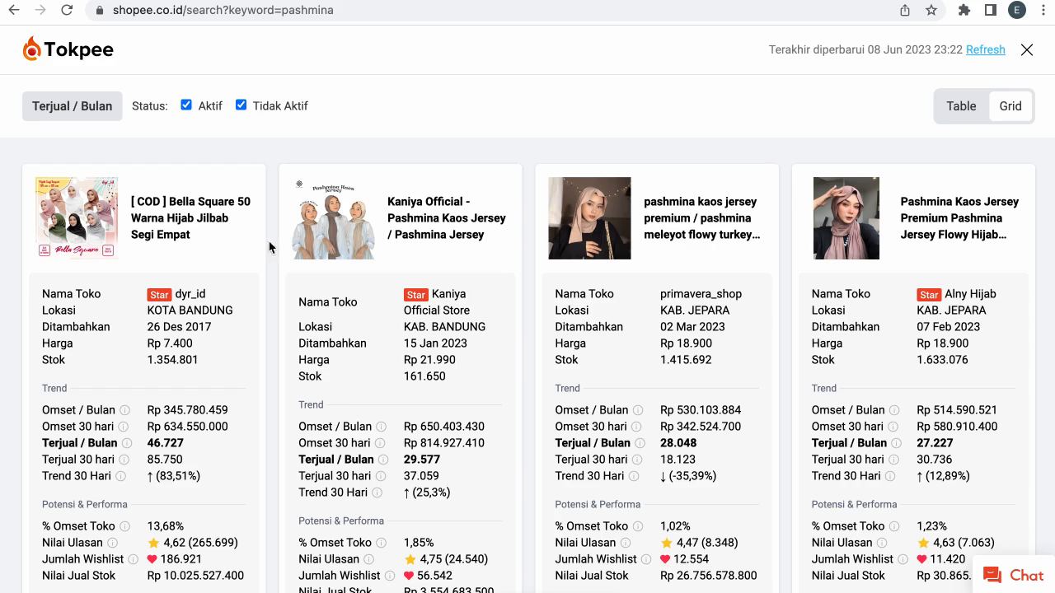
# - Open the dyr_id store and check its product count, total sold, total revenue and average monthly revenue in the Tokpee summary
pyautogui.click(191, 295)
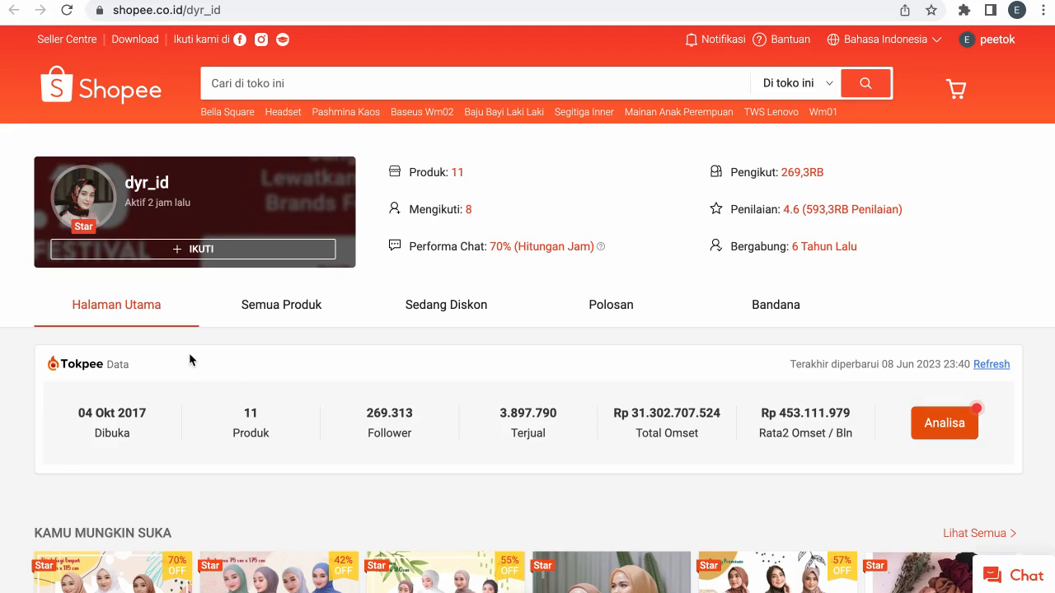
pyautogui.moveTo(244, 409); pyautogui.dragTo(271, 435)
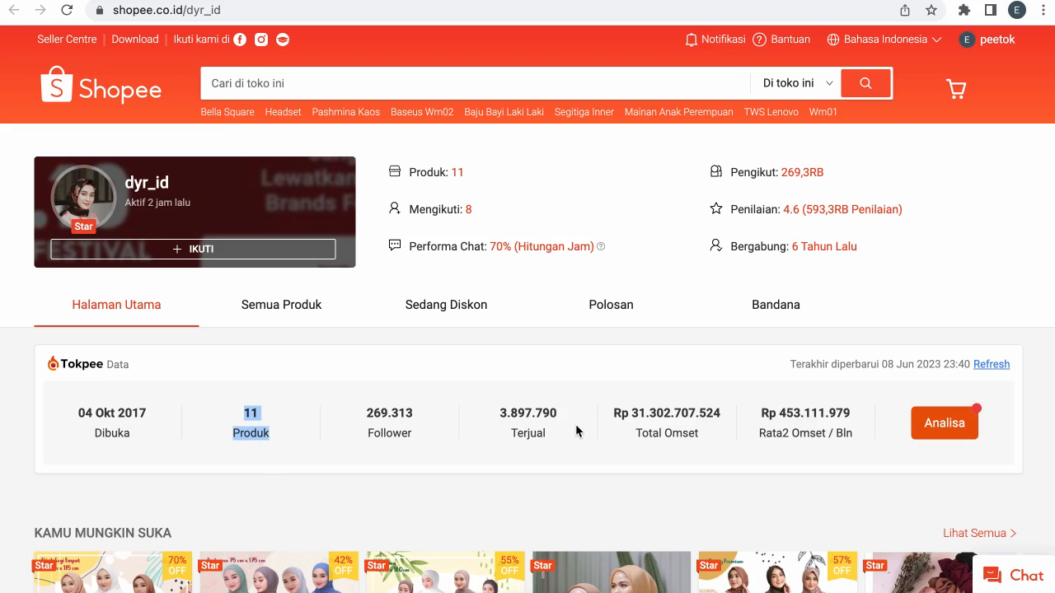
pyautogui.moveTo(614, 413); pyautogui.dragTo(716, 441)
pyautogui.moveTo(550, 437); pyautogui.dragTo(492, 417)
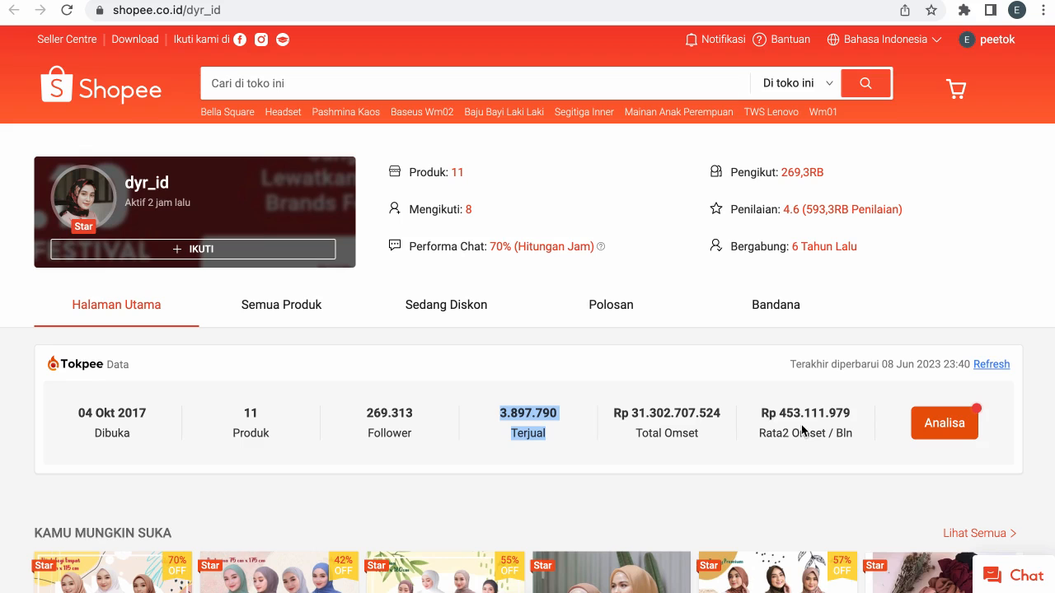
pyautogui.moveTo(764, 413); pyautogui.dragTo(851, 434)
pyautogui.click(842, 452)
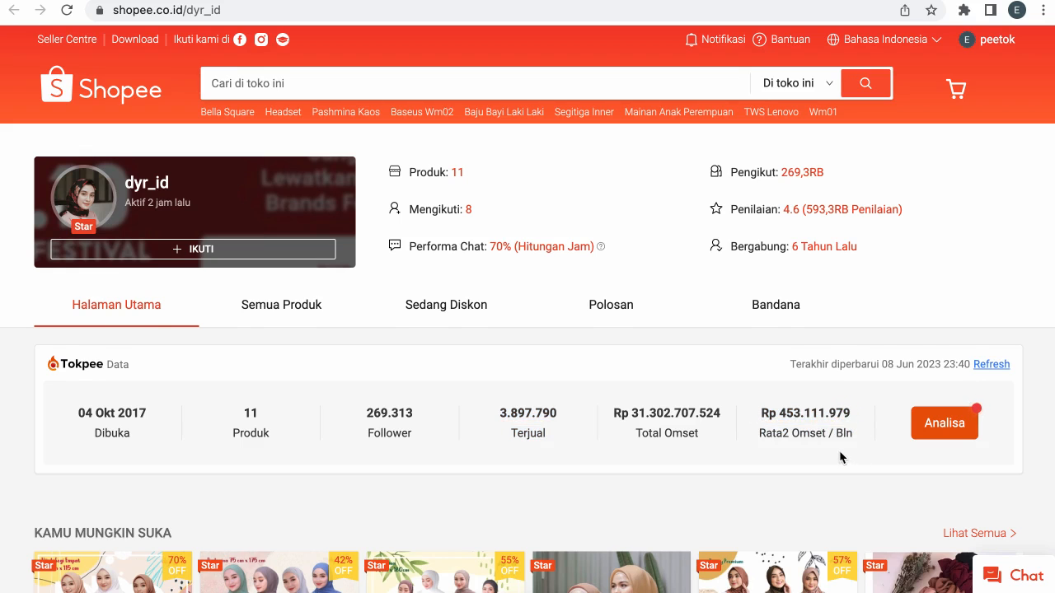
# - Browse the dyr_id store's Kamu Mungkin Suka and Produk Terlaris product sections
pyautogui.scroll(-2, 842, 452)
pyautogui.scroll(-2, 809, 422)
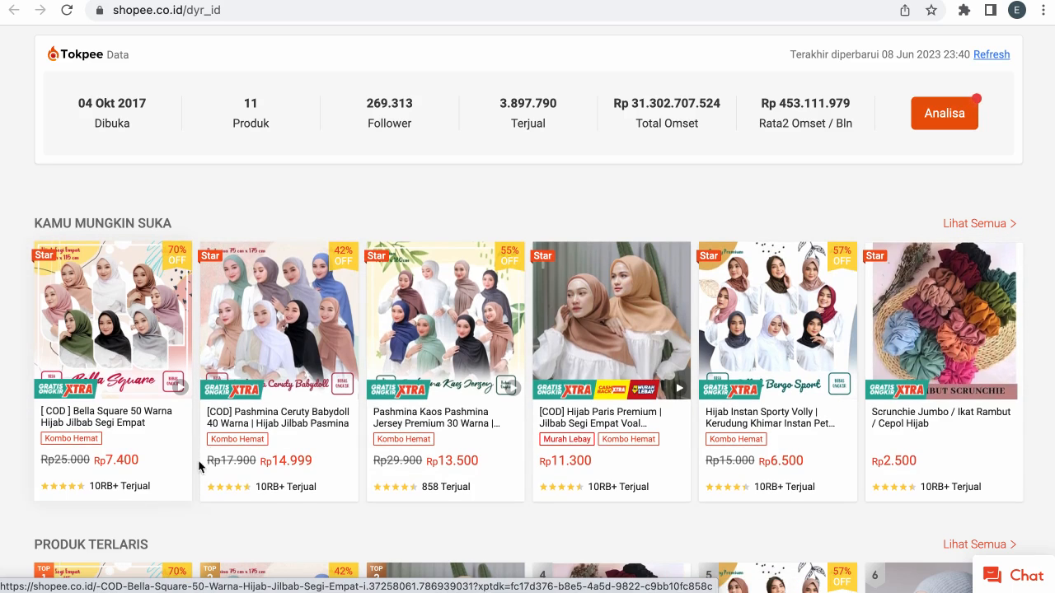
pyautogui.scroll(-3, 850, 440)
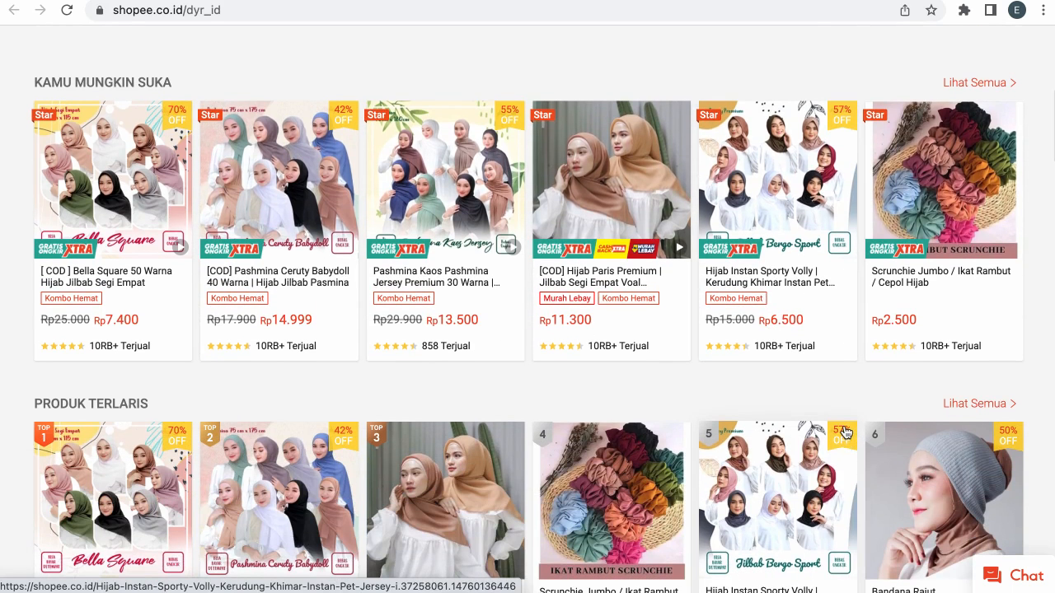
pyautogui.scroll(3, 840, 428)
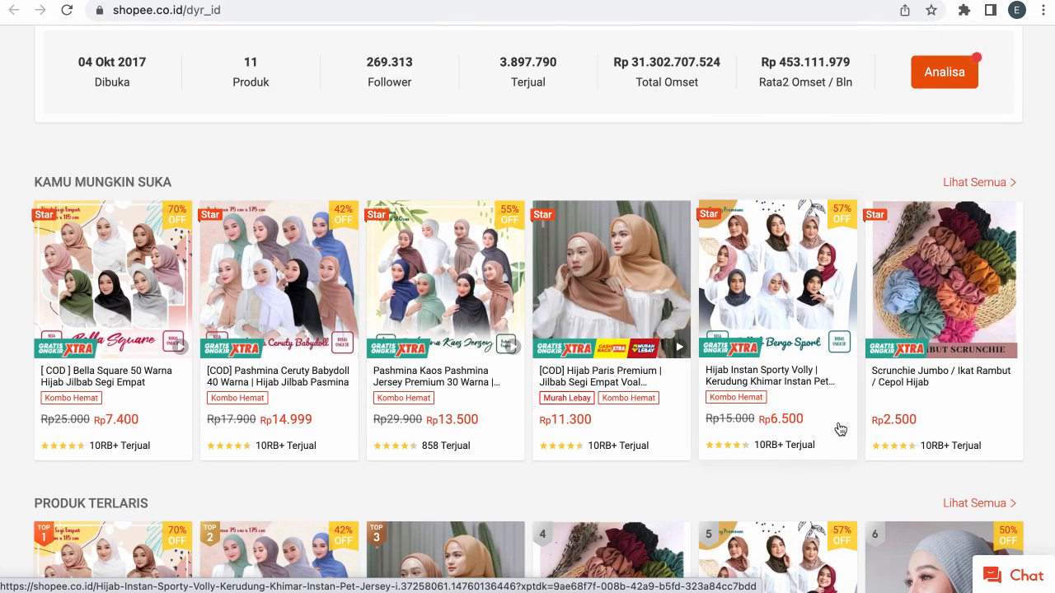
pyautogui.scroll(4, 840, 429)
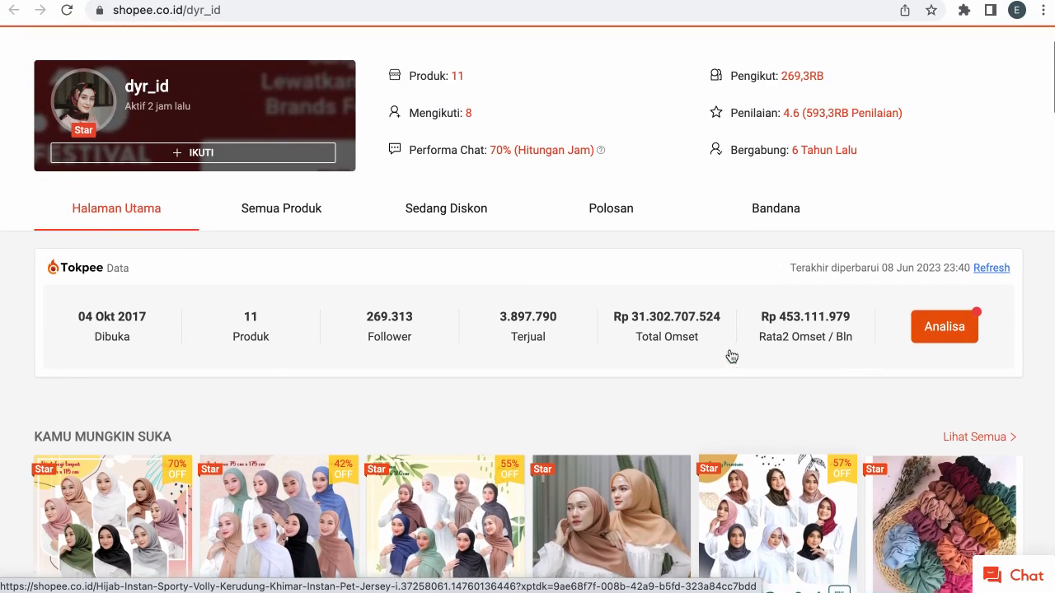
# - Open the Tokpee analysis of the dyr_id store and check the Bella Square 50 Warna hijab's 30-day revenue
pyautogui.click(945, 330)
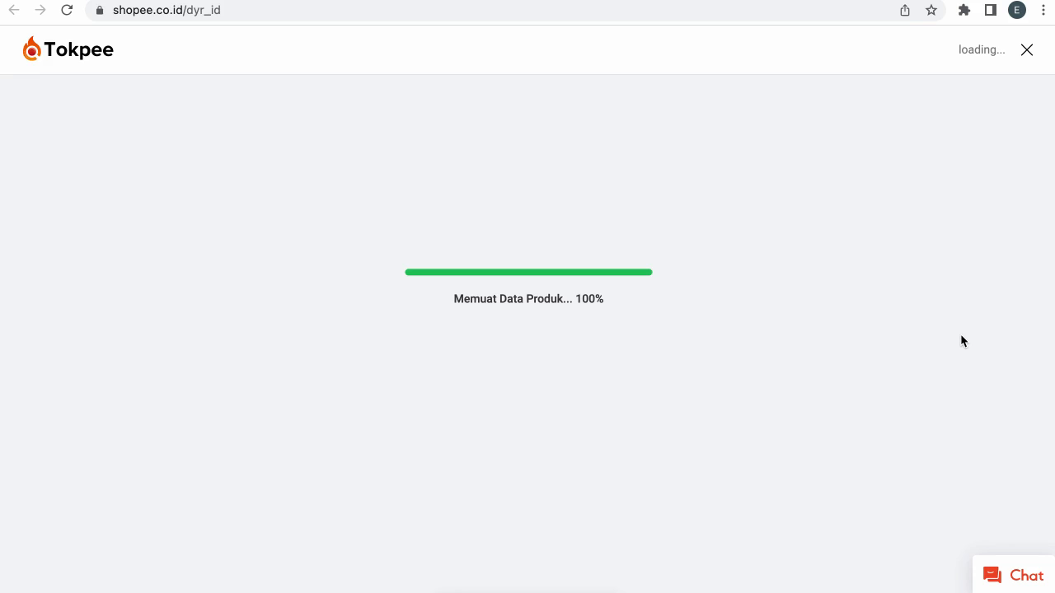
pyautogui.scroll(-1, 863, 309)
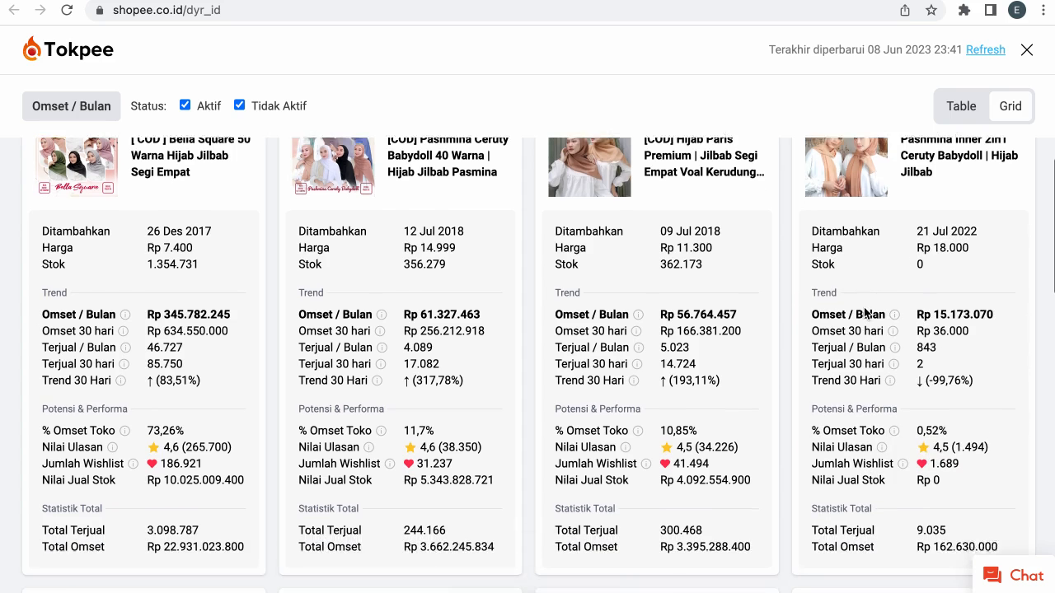
pyautogui.scroll(1, 863, 307)
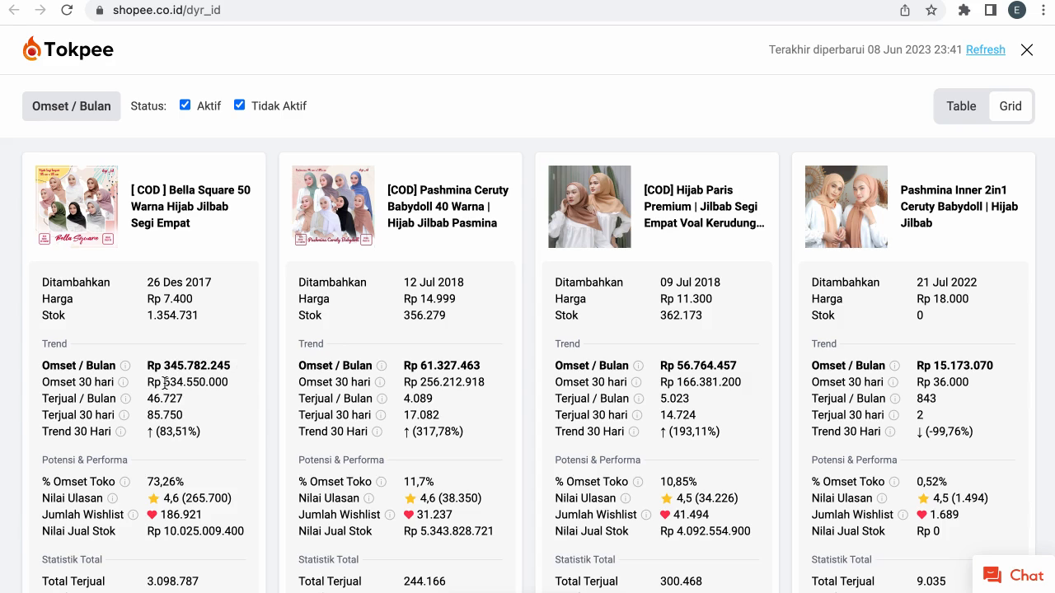
pyautogui.moveTo(164, 384); pyautogui.dragTo(232, 390)
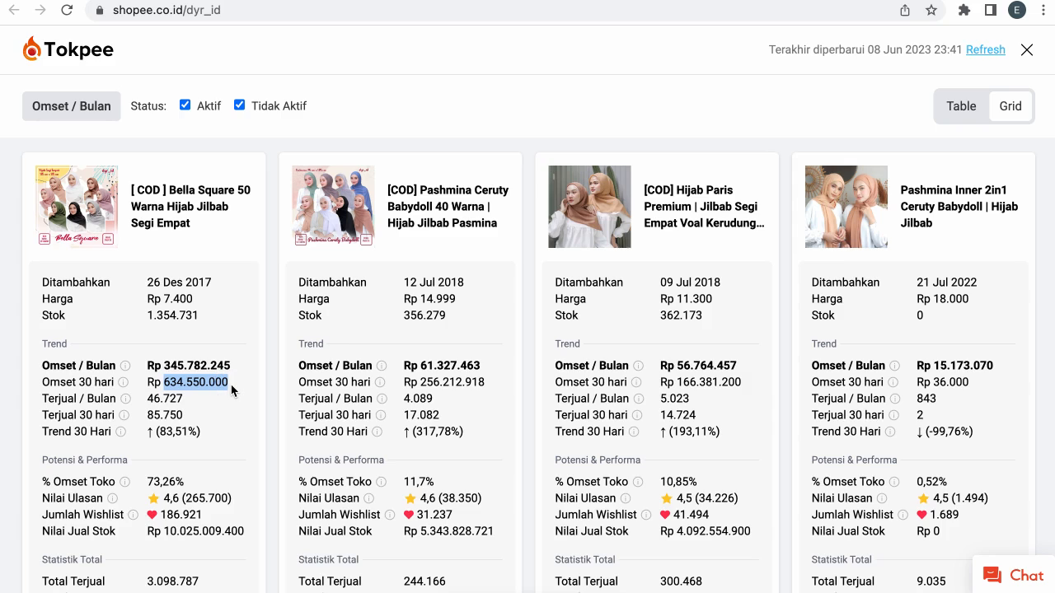
pyautogui.scroll(-1, 231, 391)
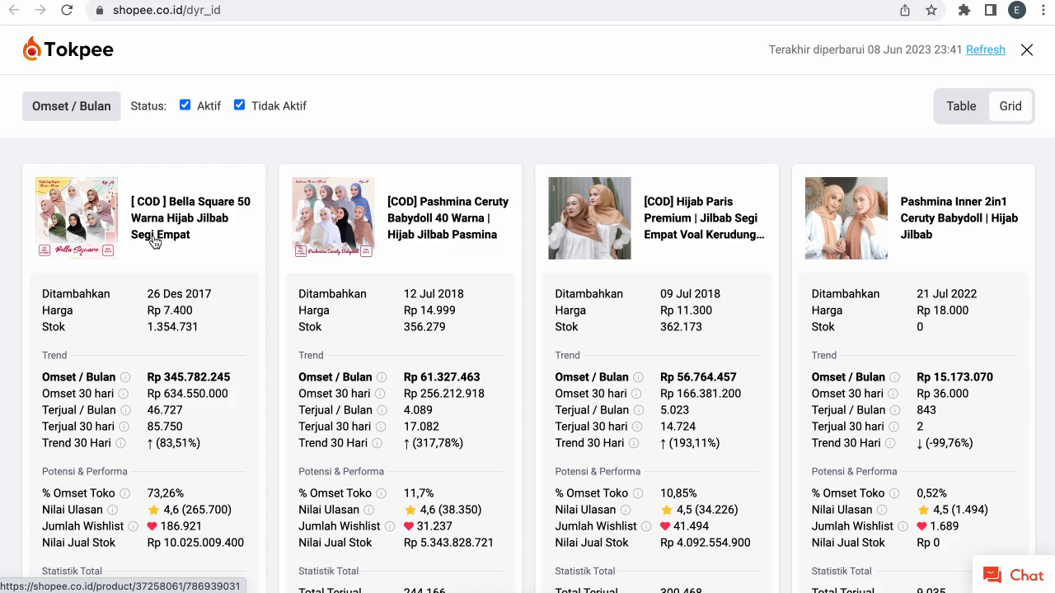
# - Open the Bella Square 50 Warna hijab's product page and review its Tokpee sales data and colour variations
pyautogui.click(153, 241)
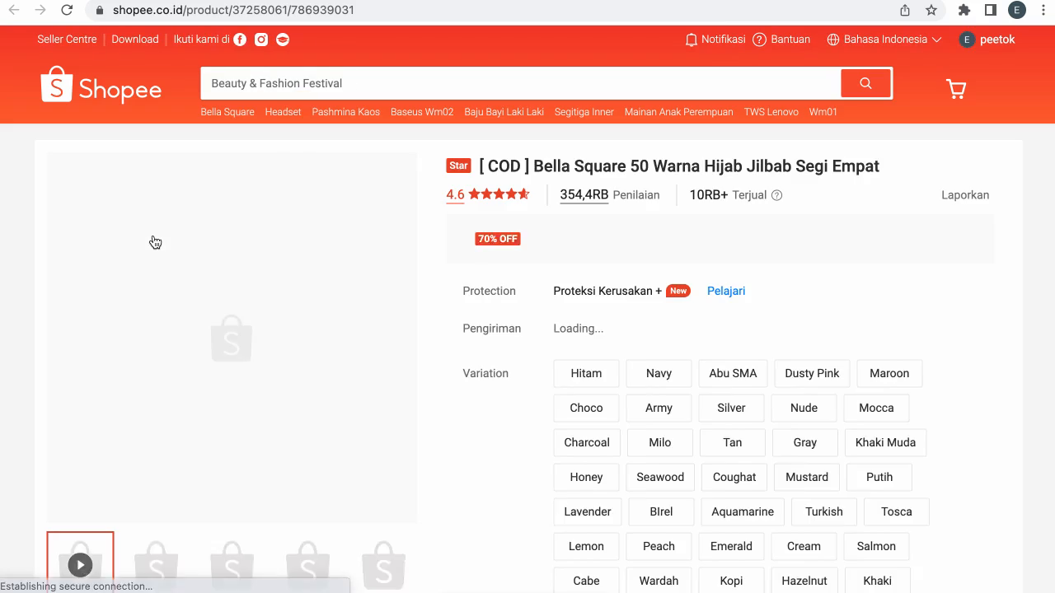
pyautogui.scroll(-6, 501, 247)
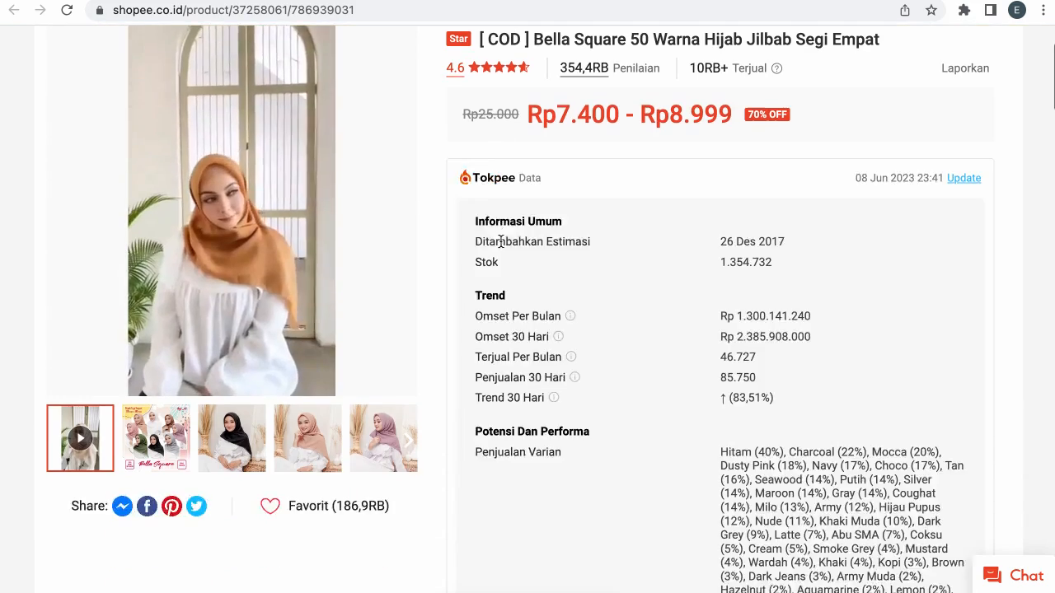
pyautogui.scroll(-4, 501, 247)
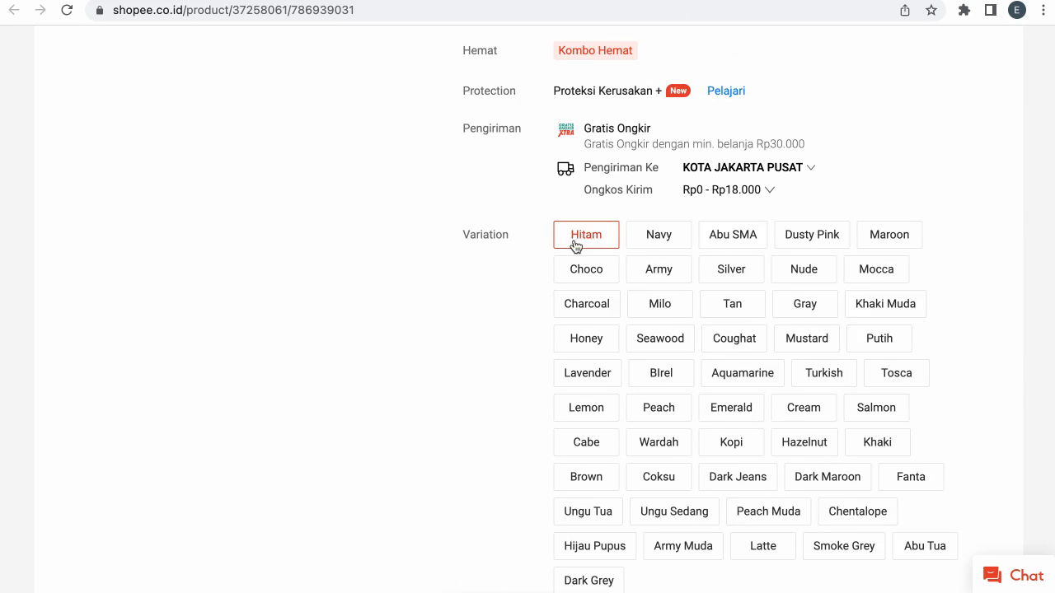
pyautogui.scroll(-2, 628, 247)
pyautogui.scroll(1, 627, 247)
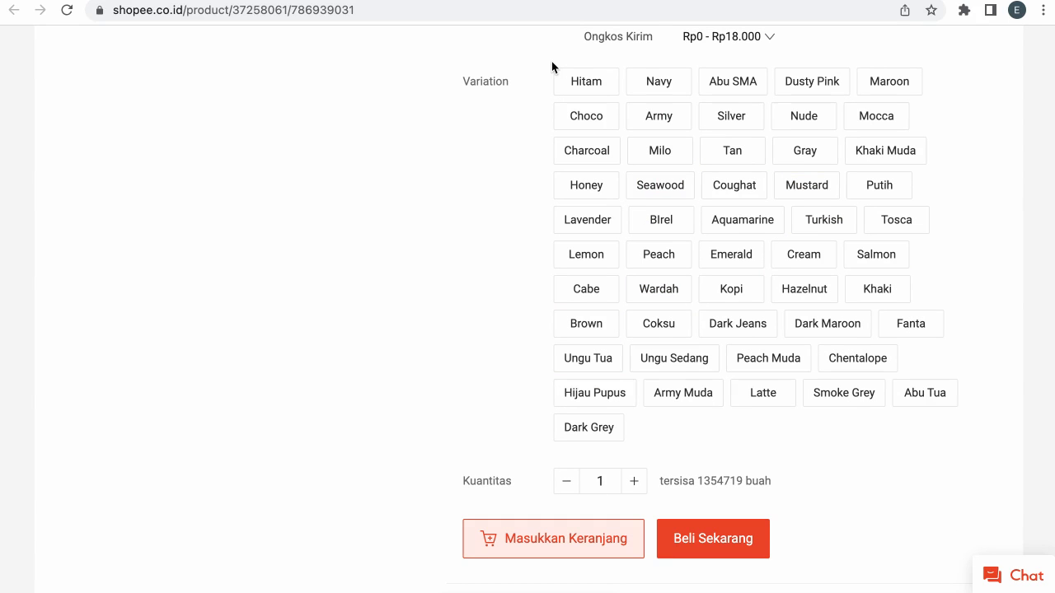
# - Examine the hijab's Penjualan Varian breakdown in the Tokpee data, marking the sales shares of the Hitam and Dusty Pink variants
pyautogui.scroll(6, 551, 66)
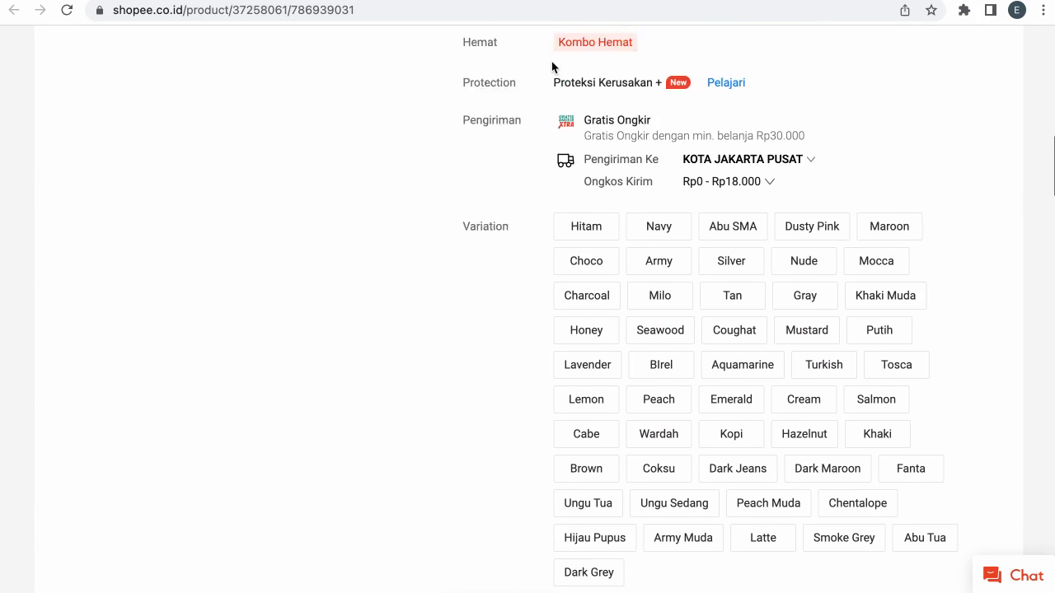
pyautogui.scroll(3, 551, 61)
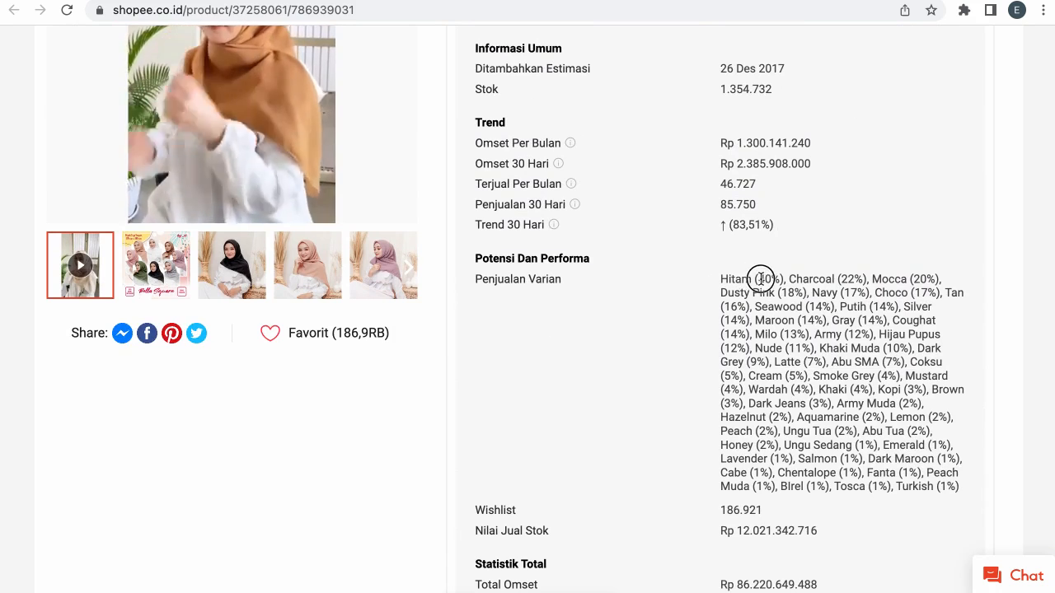
pyautogui.moveTo(784, 280); pyautogui.dragTo(730, 278)
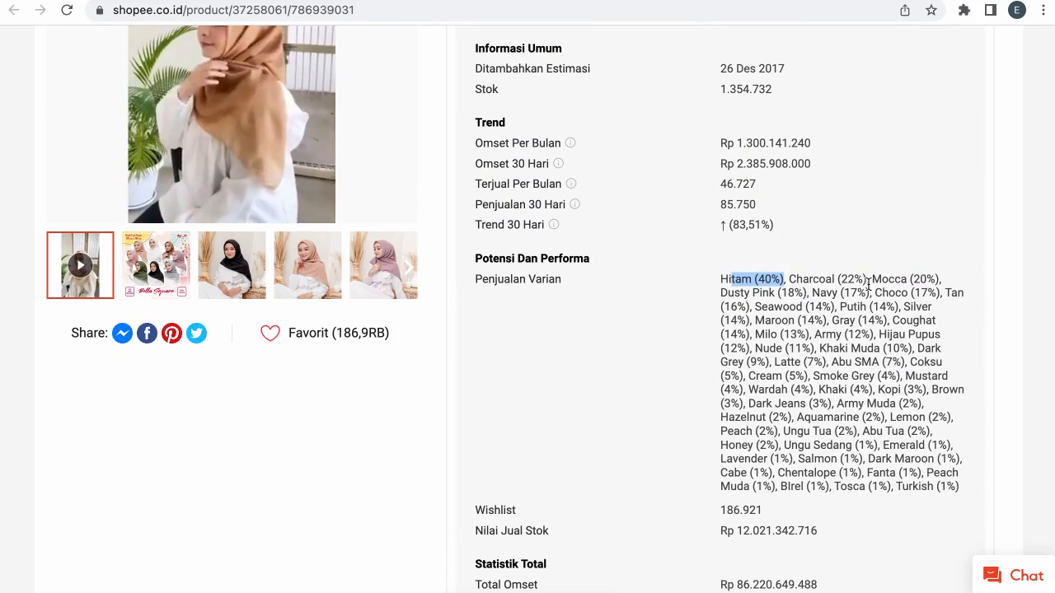
pyautogui.moveTo(807, 294); pyautogui.dragTo(770, 293)
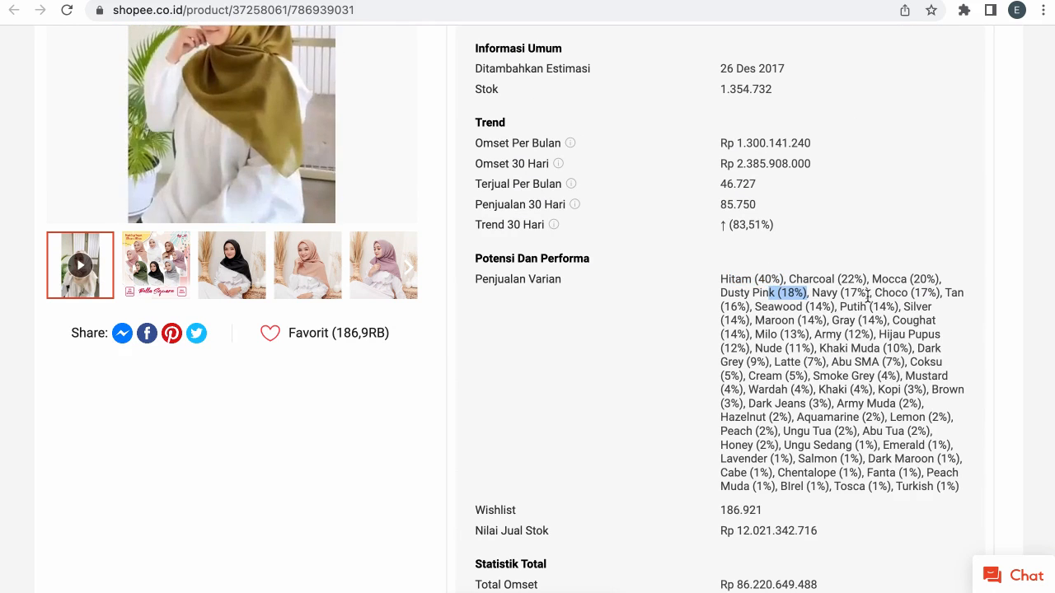
pyautogui.scroll(2, 876, 369)
pyautogui.scroll(-1, 876, 368)
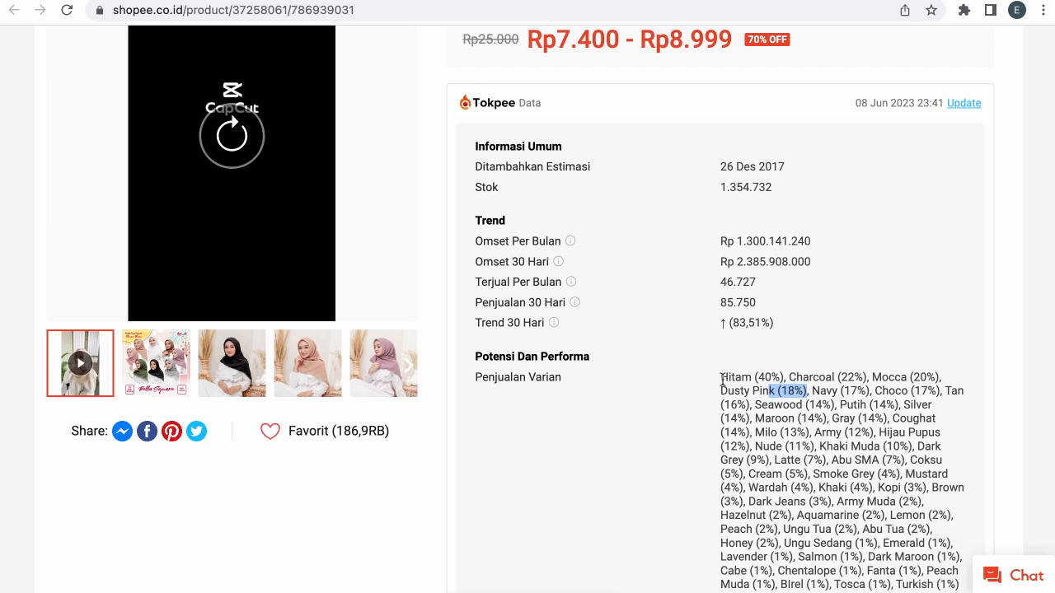
# - Highlight the leading colours from Hitam to Navy in Penjualan Varian, and compare the Hitam and Charcoal entries individually
pyautogui.moveTo(722, 379); pyautogui.dragTo(738, 376)
pyautogui.moveTo(868, 389); pyautogui.dragTo(886, 393)
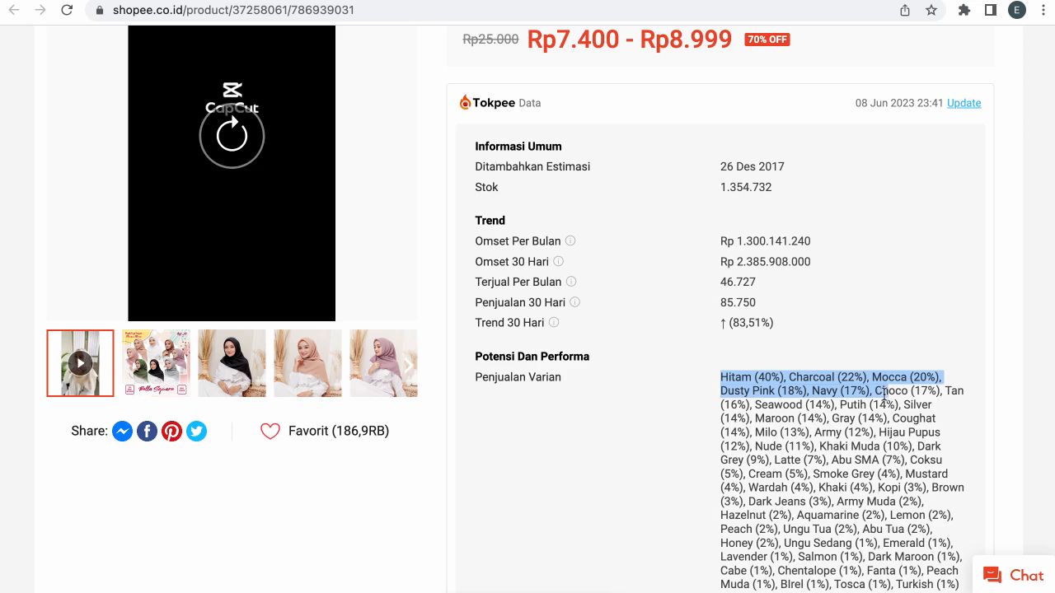
pyautogui.click(774, 386)
pyautogui.moveTo(783, 378); pyautogui.dragTo(721, 377)
pyautogui.moveTo(789, 377); pyautogui.dragTo(848, 377)
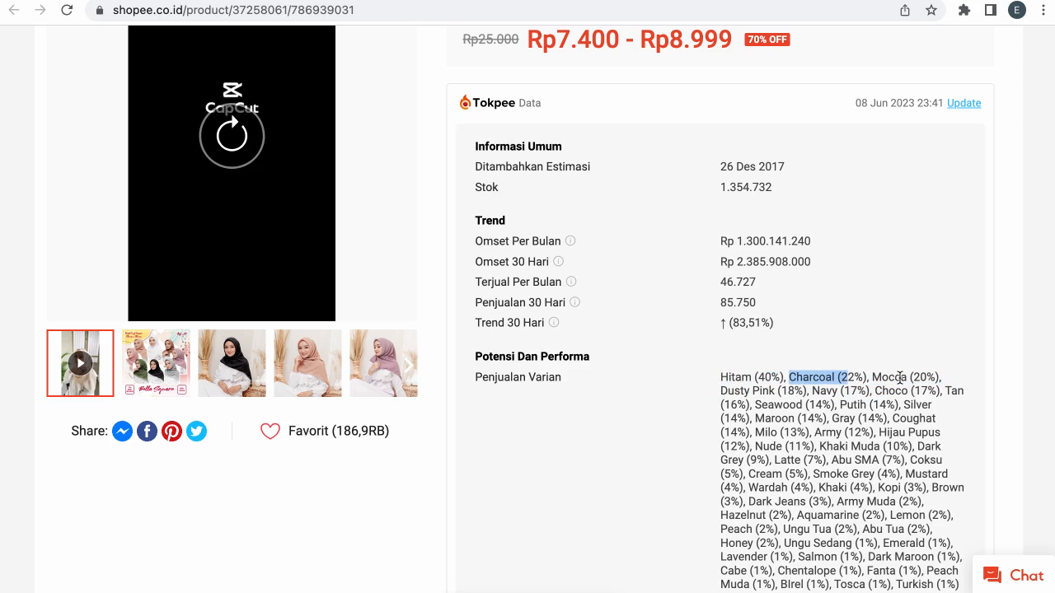
pyautogui.scroll(2, 915, 378)
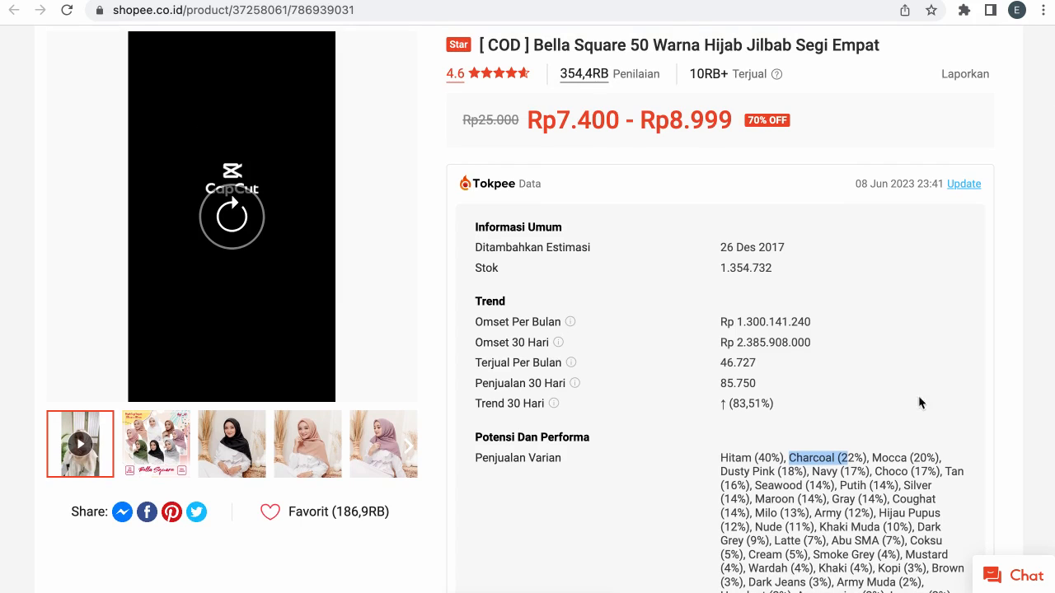
# - Check the slowest-selling colours at the end of the Penjualan Varian list and return to the product's Tokpee overview
pyautogui.scroll(-2, 915, 413)
pyautogui.scroll(-2, 914, 412)
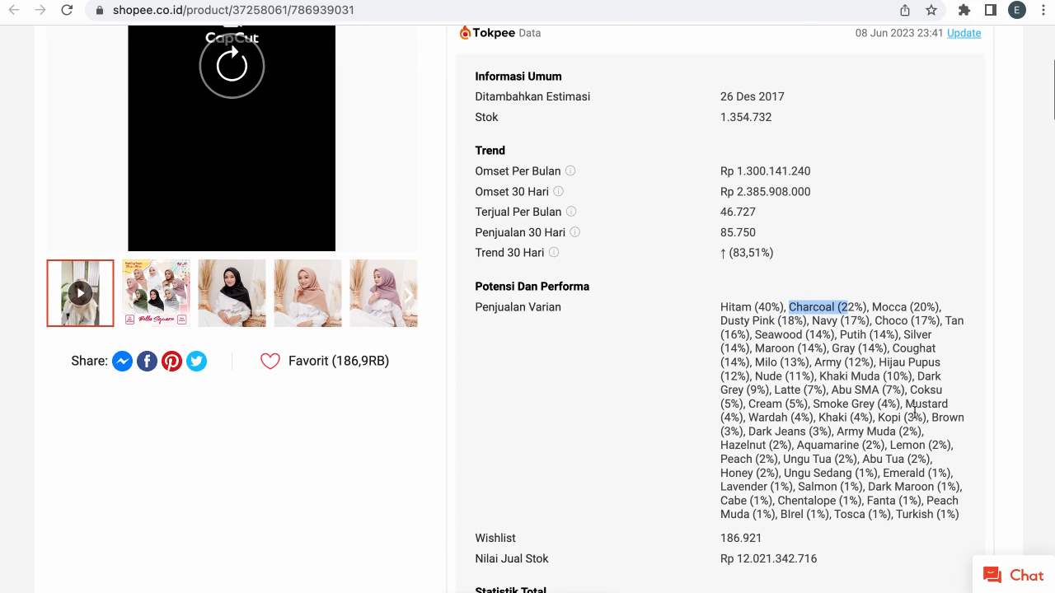
pyautogui.click(962, 496)
pyautogui.moveTo(962, 496)
pyautogui.mouseDown()
pyautogui.moveTo(727, 455)
pyautogui.moveTo(870, 459)
pyautogui.moveTo(959, 490)
pyautogui.mouseUp()
pyautogui.click(960, 490)
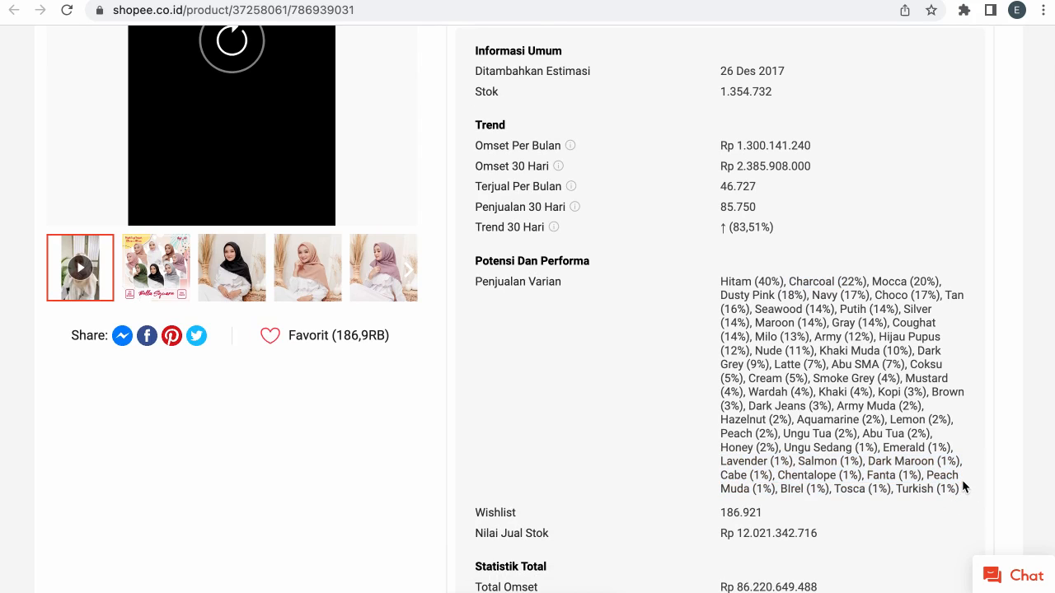
pyautogui.scroll(-1, 961, 478)
pyautogui.scroll(3, 962, 476)
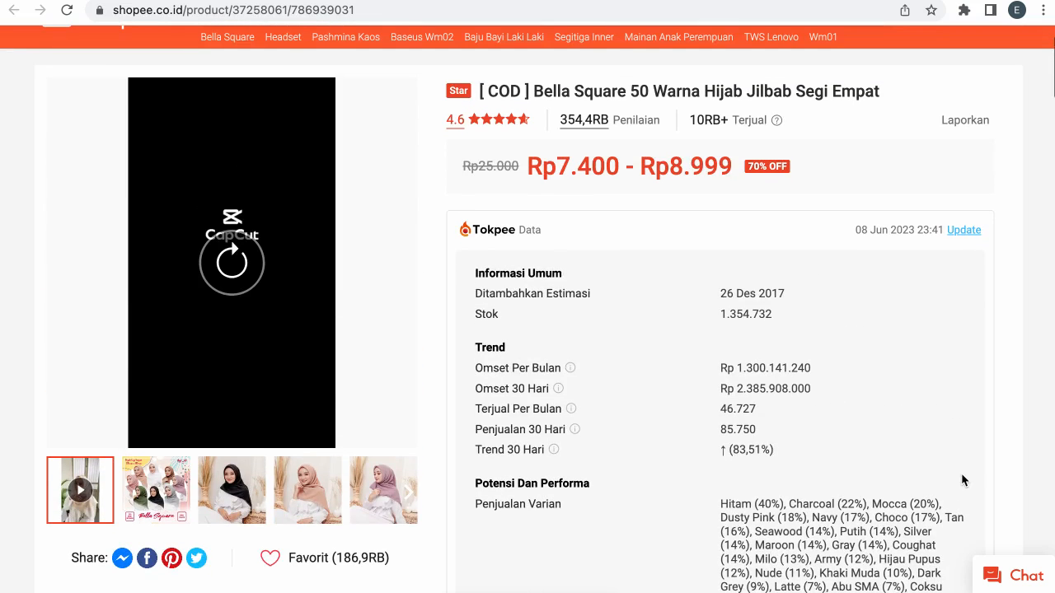